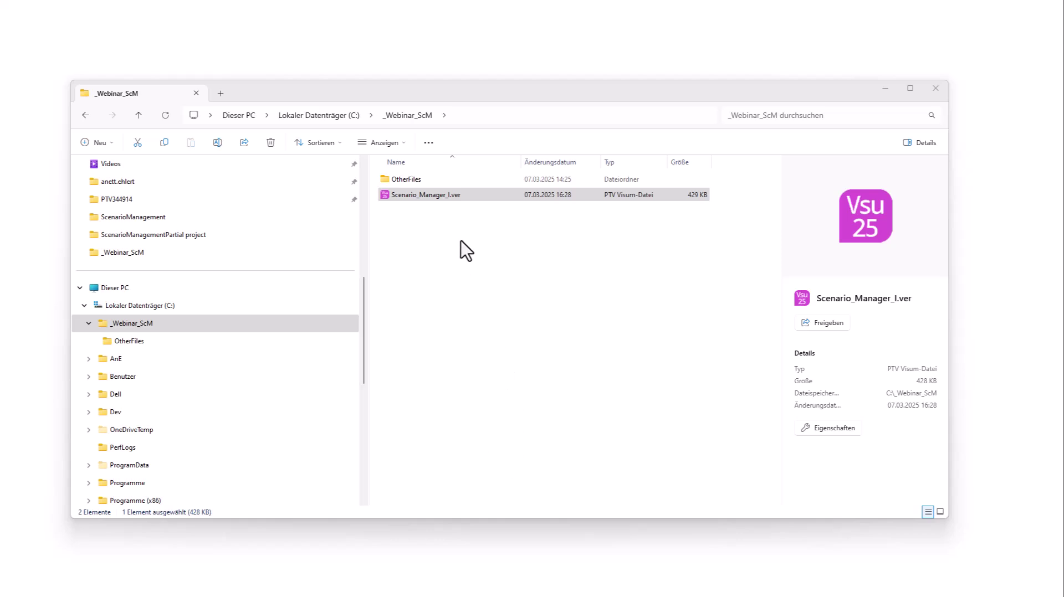
Select Scenario_Manager_I.ver and minimize Explorer to reveal the Visum network map
left_click(445, 197)
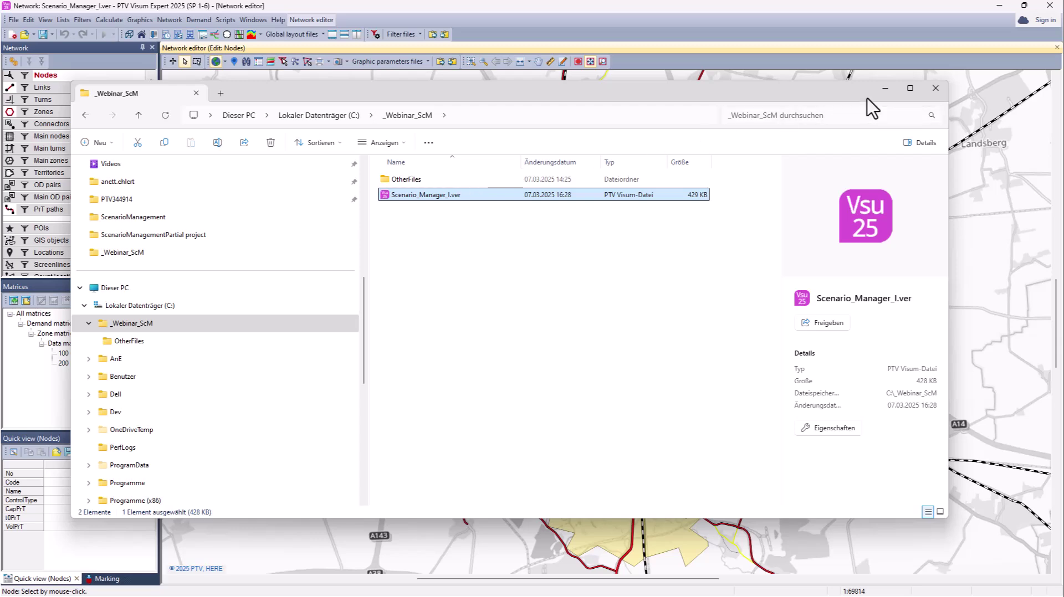
left_click(885, 88)
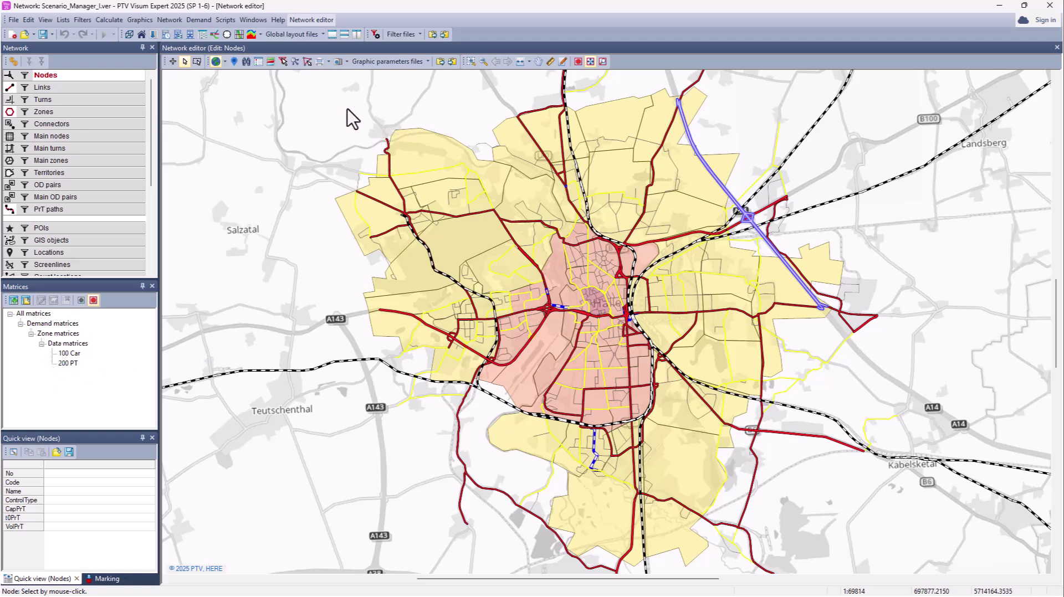
left_click(105, 22)
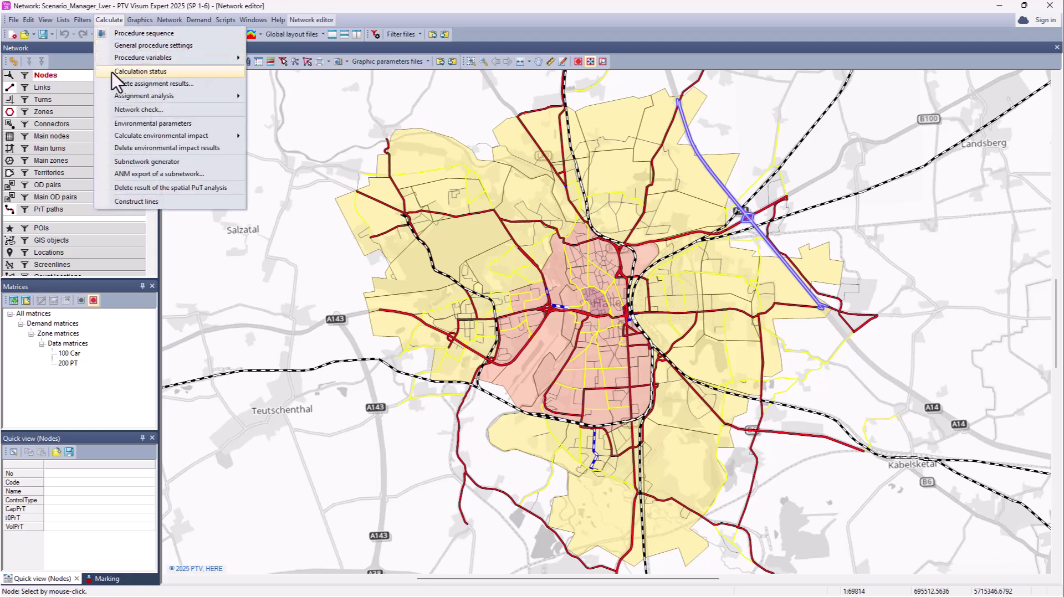
left_click(133, 71)
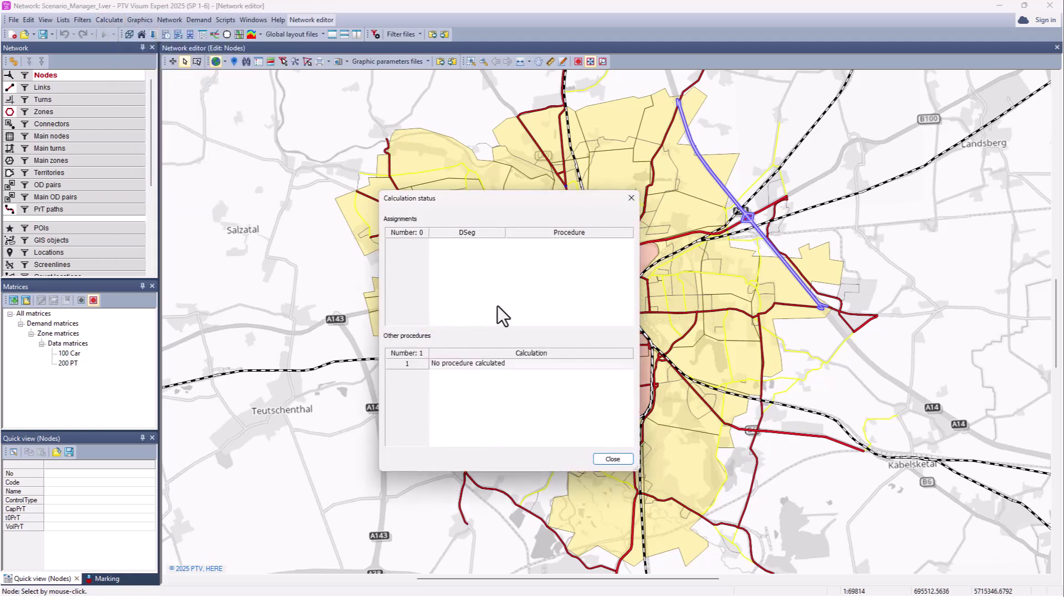
left_click(612, 460)
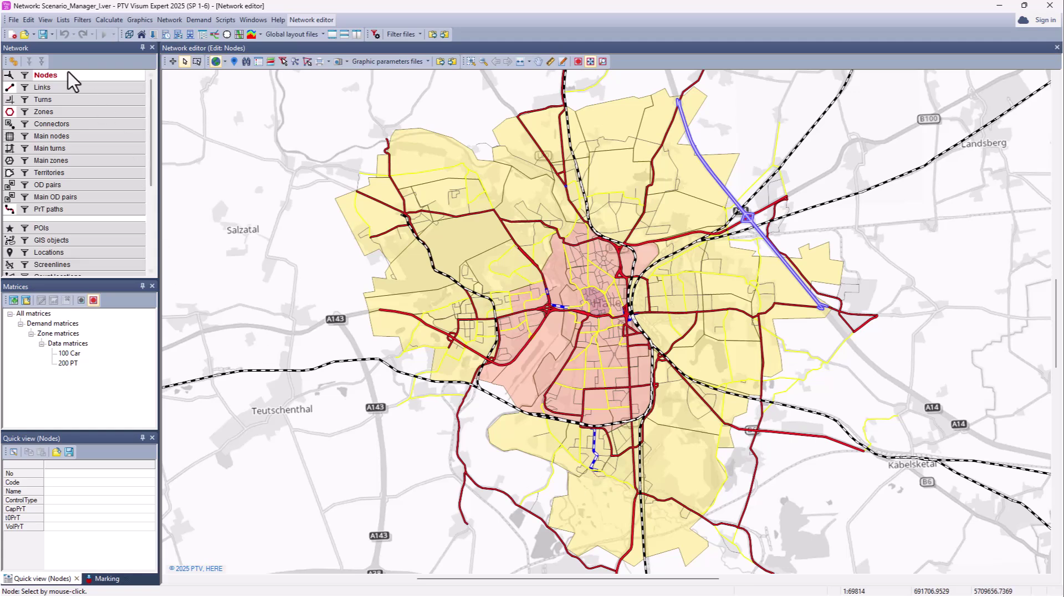
Start a new scenario management project from the File menu and select the _Webinar_ScM path in Explorer
left_click(13, 19)
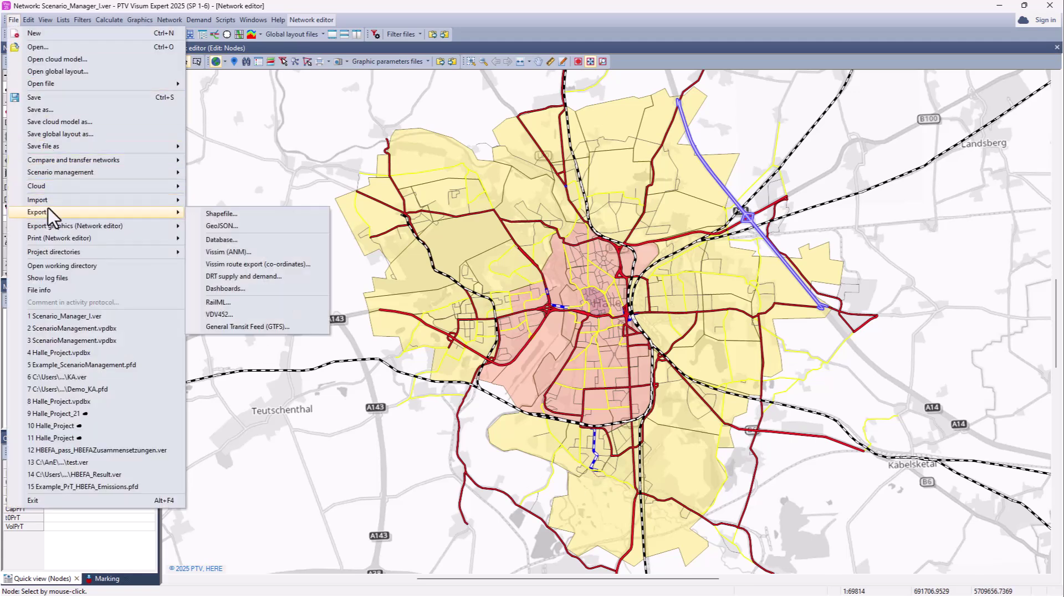
mouse_move(54, 172)
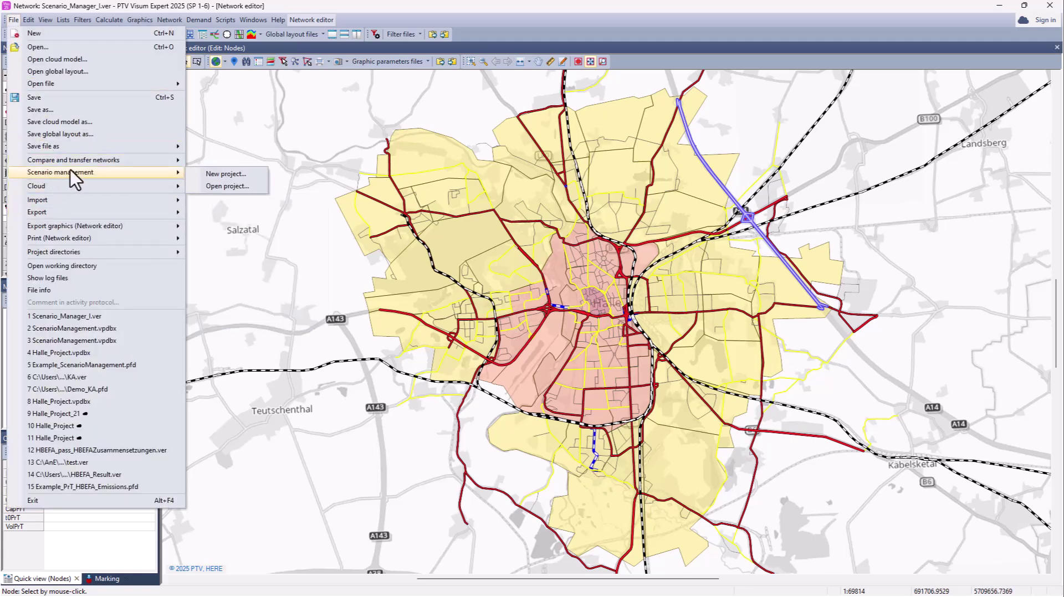
left_click(222, 174)
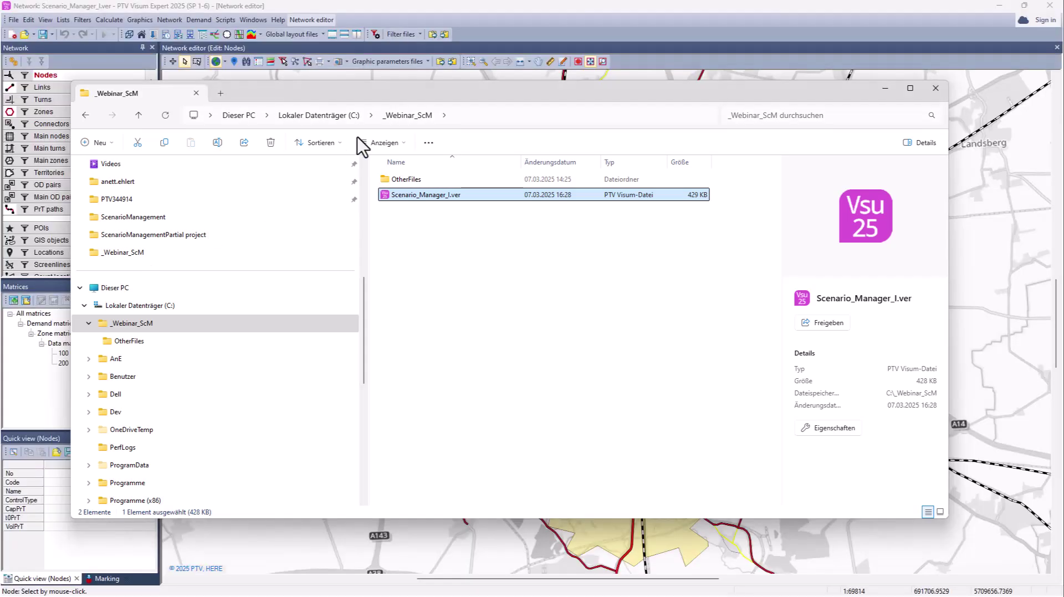
left_click(486, 116)
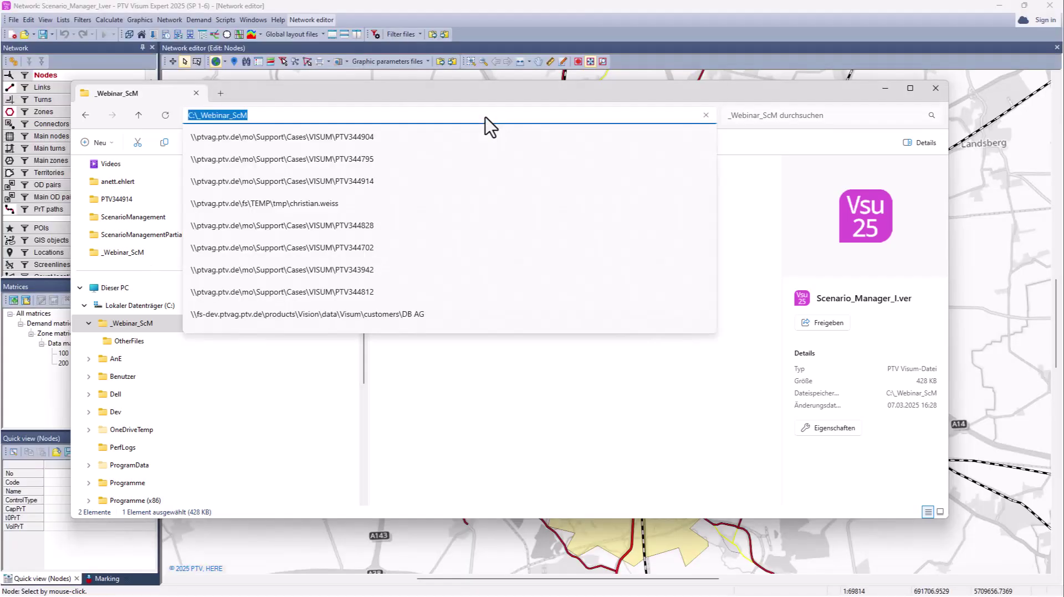
Create project 'Scenariomanagemnent' with base directory C:\_Webinar_ScM, saving the network as base version
left_click(885, 88)
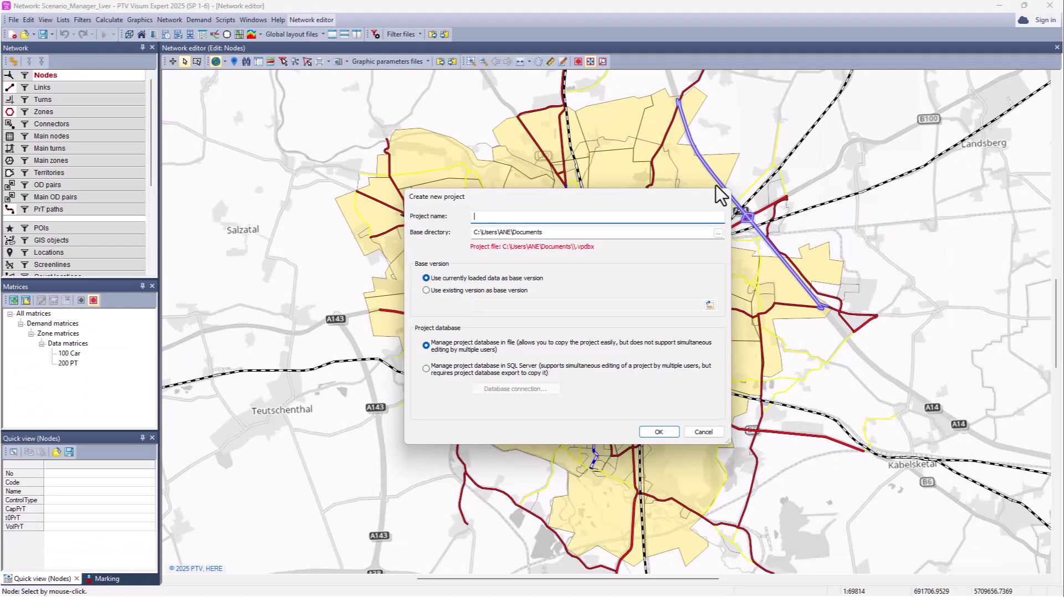
double_click(545, 232)
type("C:\\_Webinar_ScM")
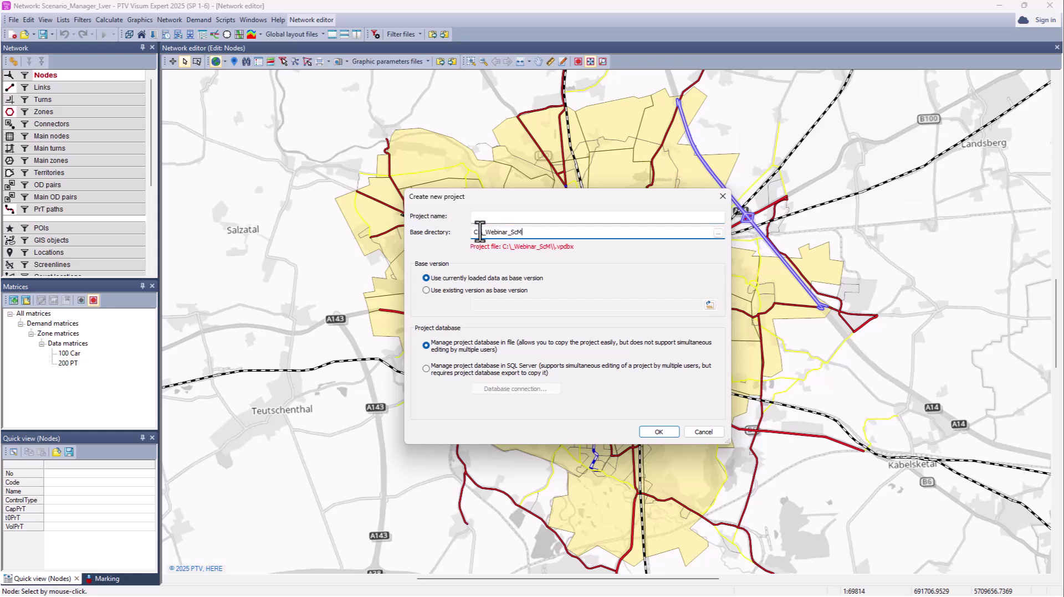
left_click(481, 217)
type("Scenariomanagemn")
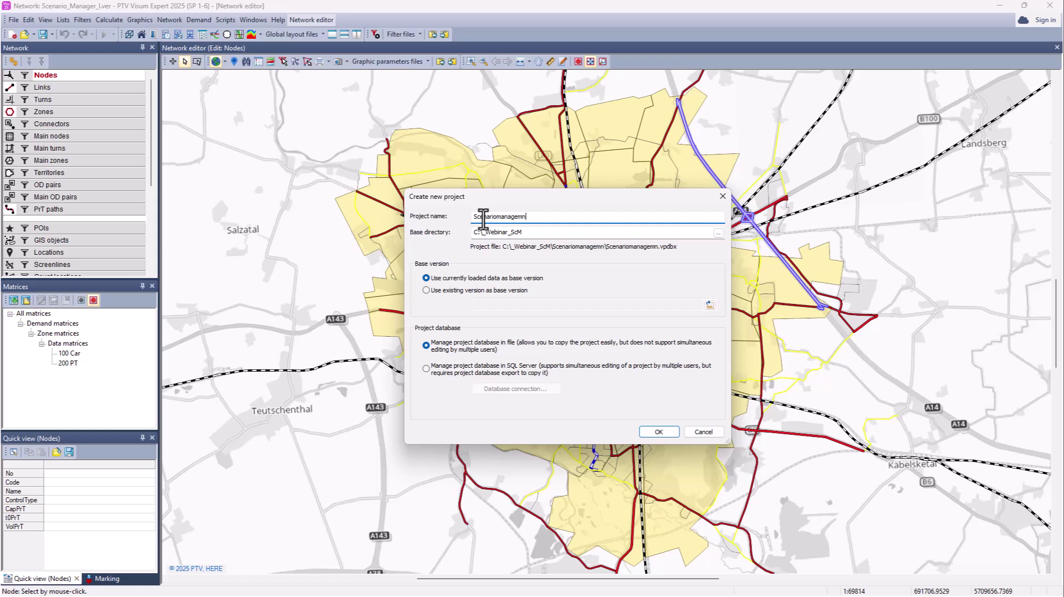
type("ent")
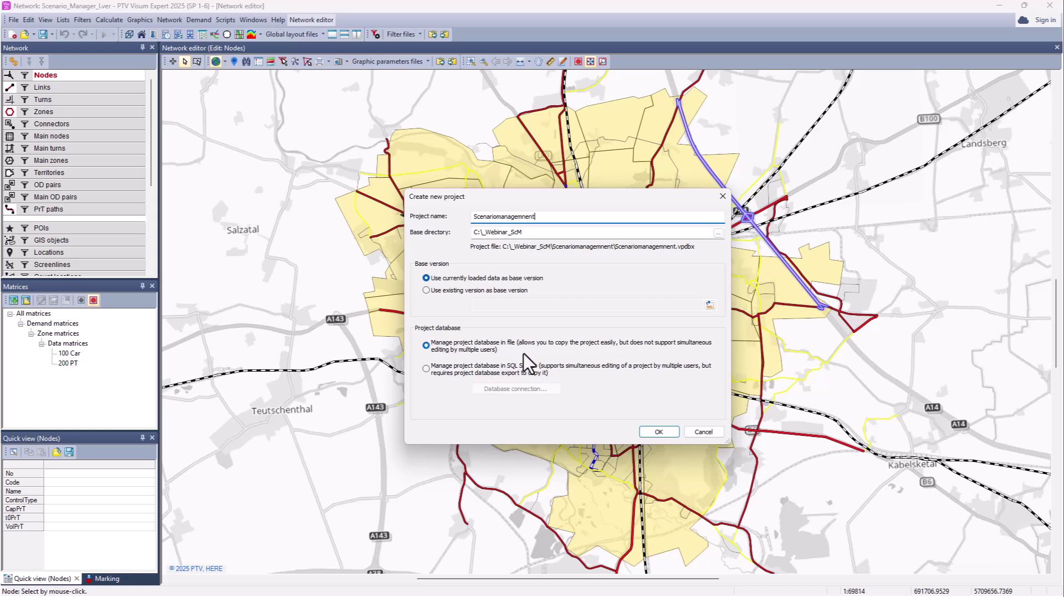
left_click(653, 432)
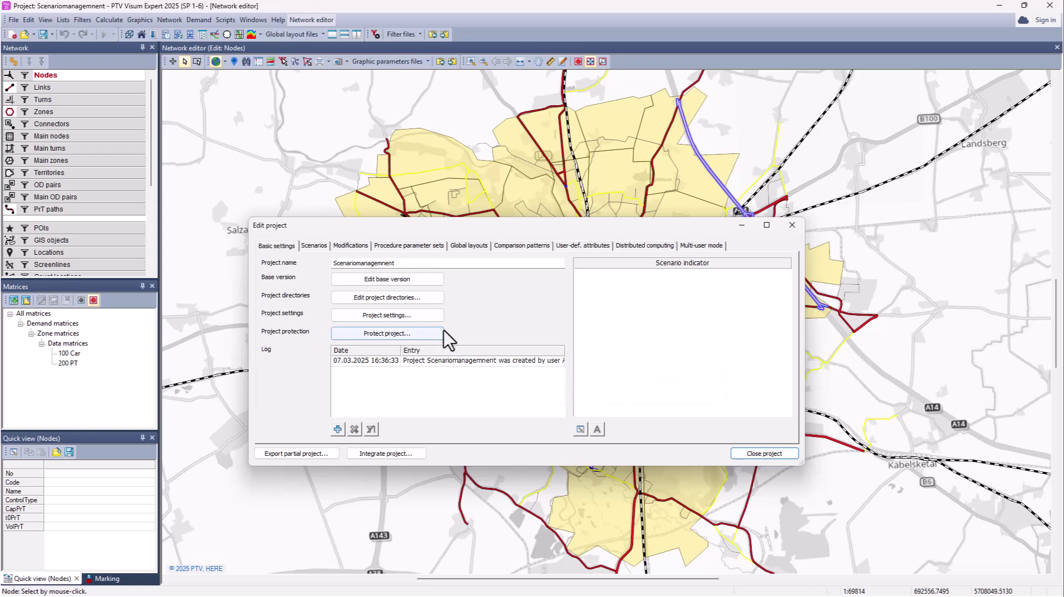
Open Edit project directories from the Basic settings tab
left_click(381, 299)
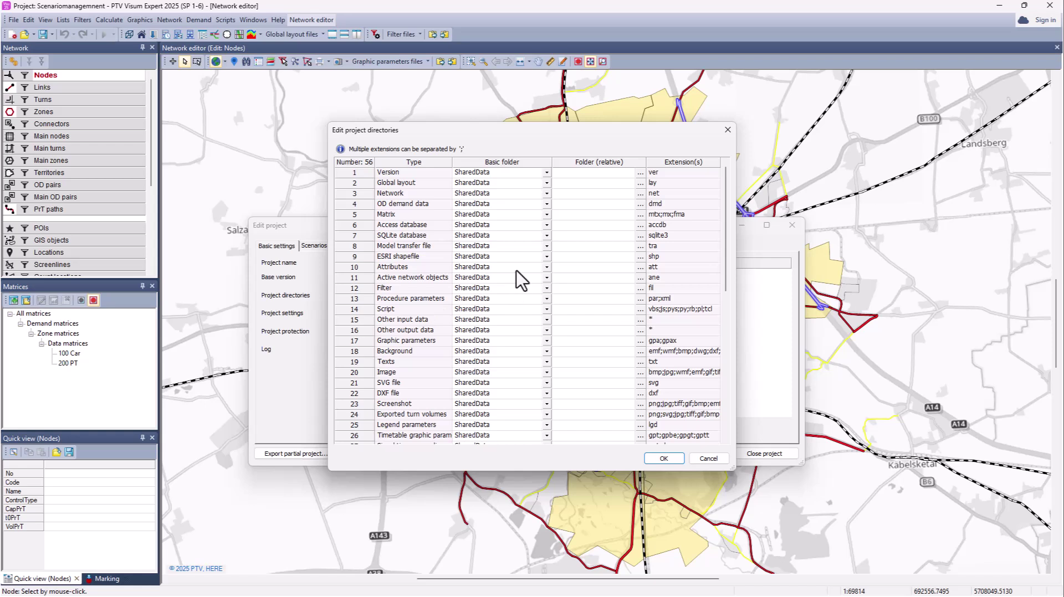
Keep SharedData as the basic folder for the file types and confirm the directory settings
left_click(547, 172)
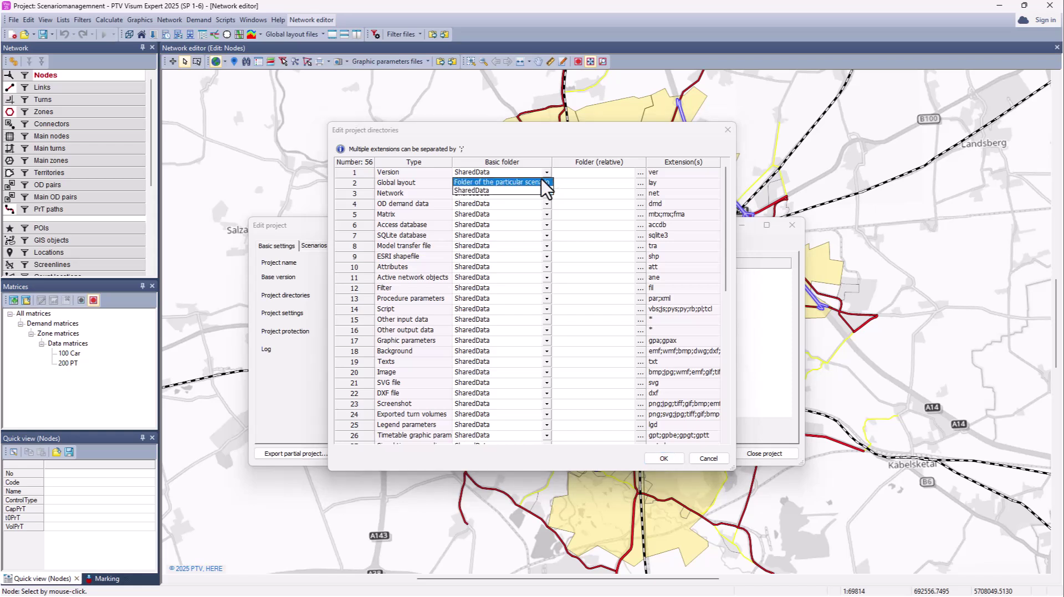
left_click(528, 191)
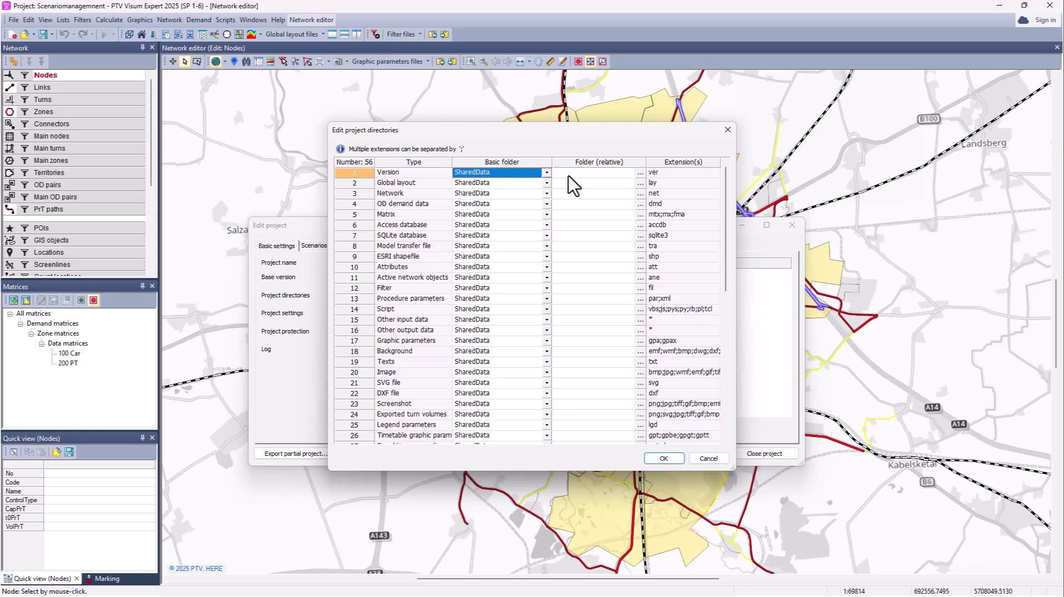
left_click(664, 459)
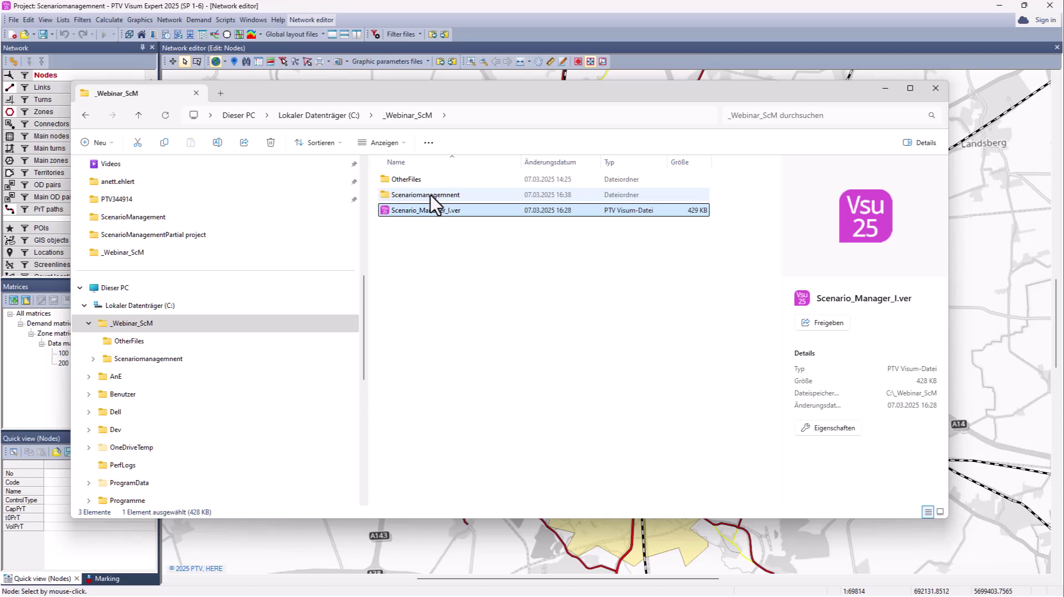
Inspect the new Scenariomanagemnent project folder, then return to _Webinar_ScM
left_click(433, 197)
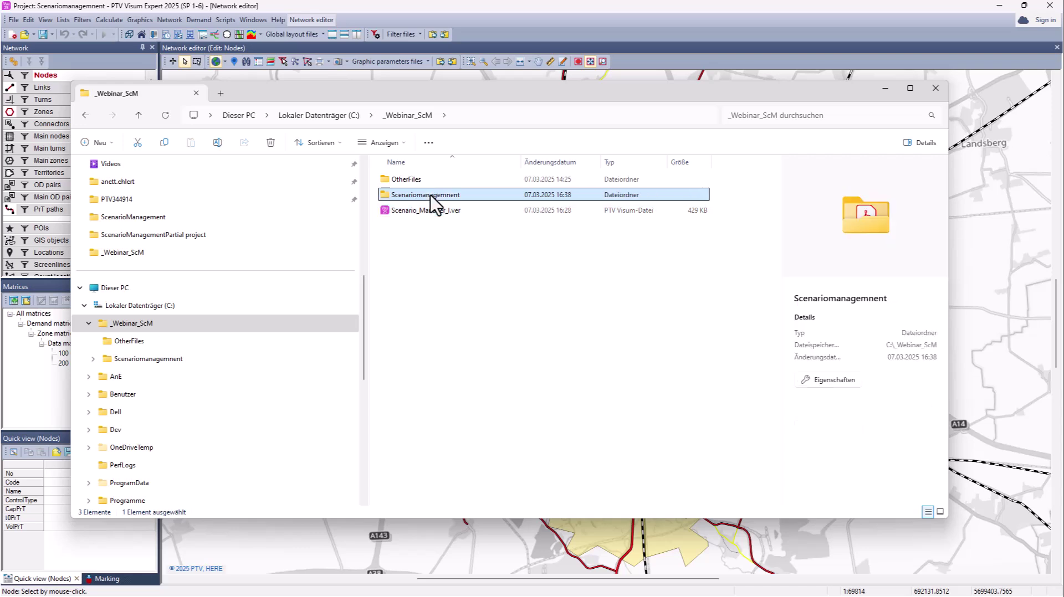
double_click(433, 196)
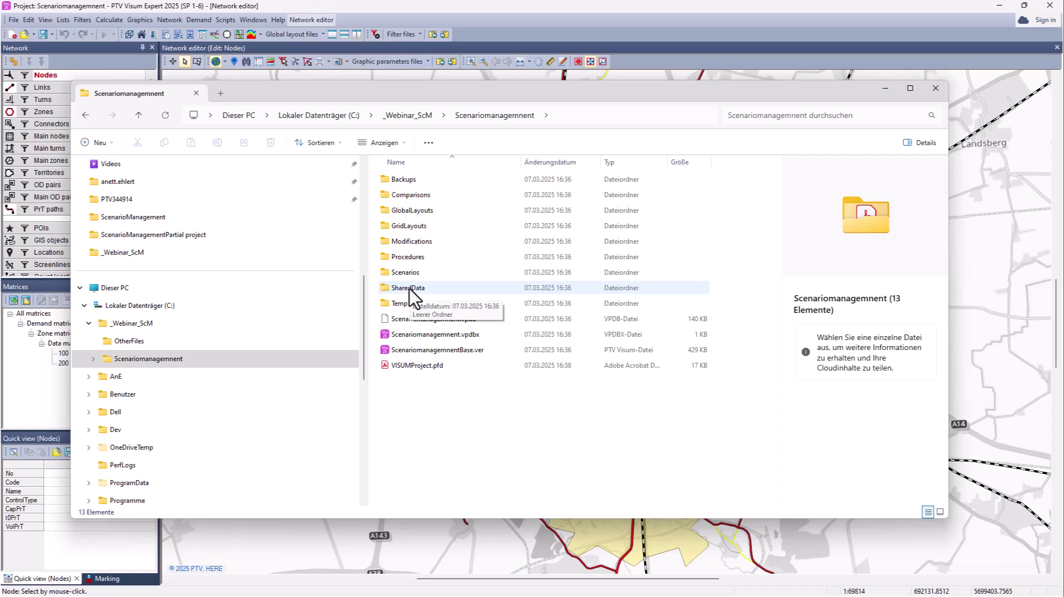
left_click(423, 116)
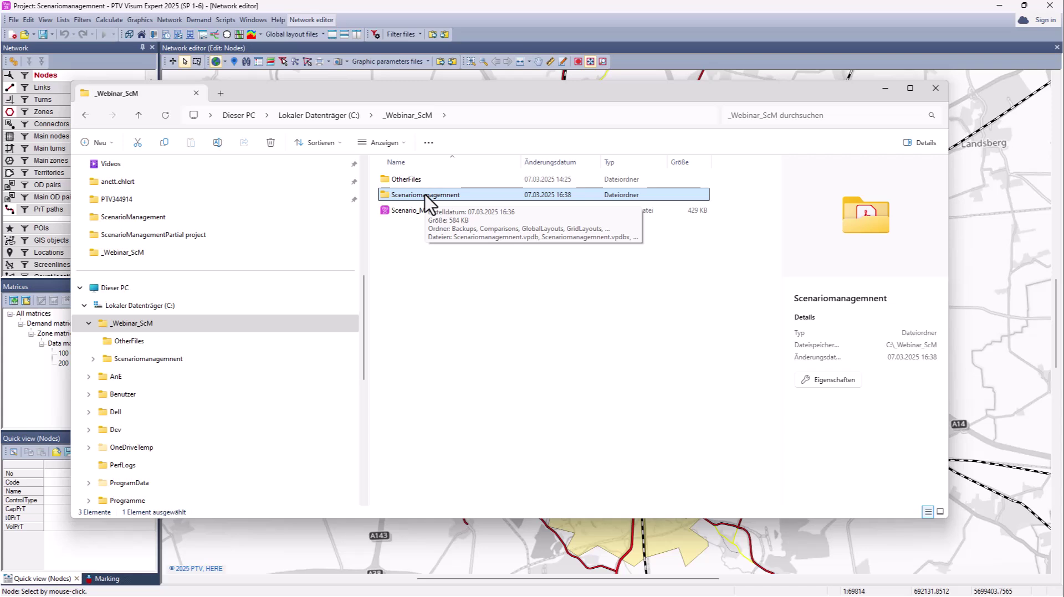
Copy all 25 files from the OtherFiles folder
double_click(402, 181)
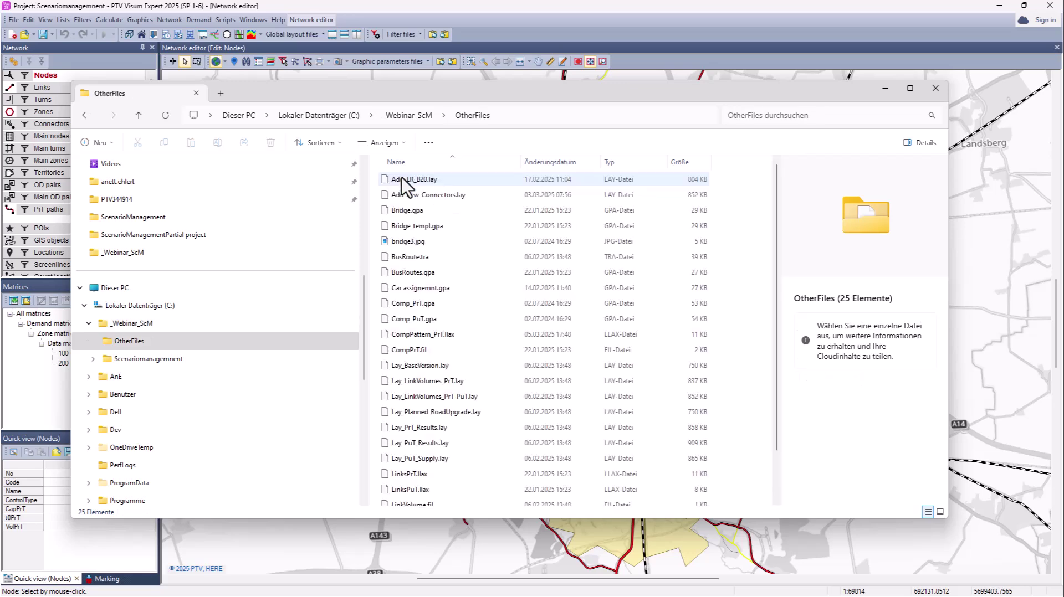
left_click(402, 179)
scroll(736, 322, "down", 2)
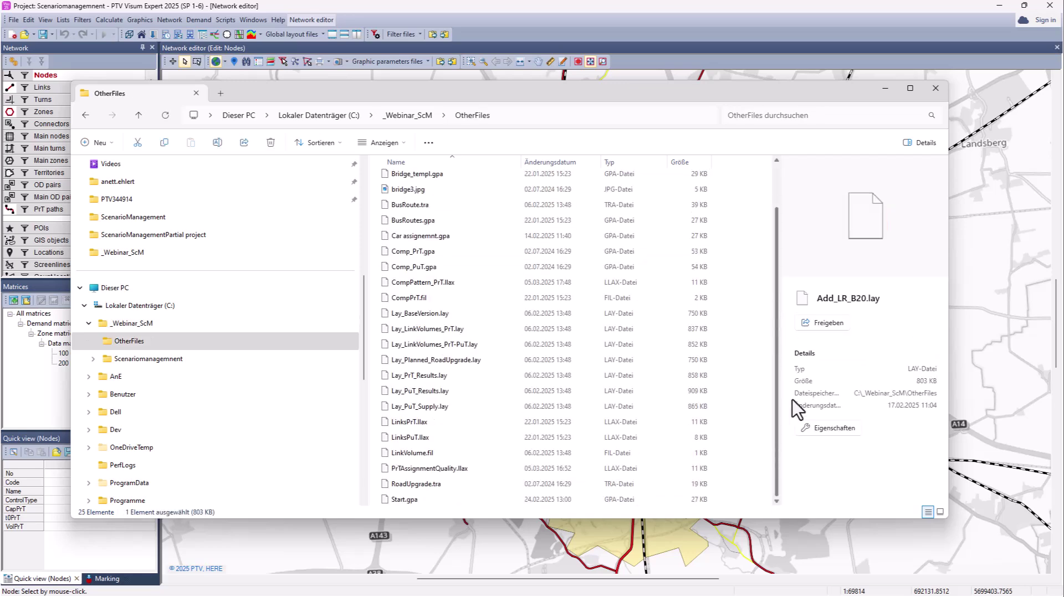
left_click(410, 500, "shift")
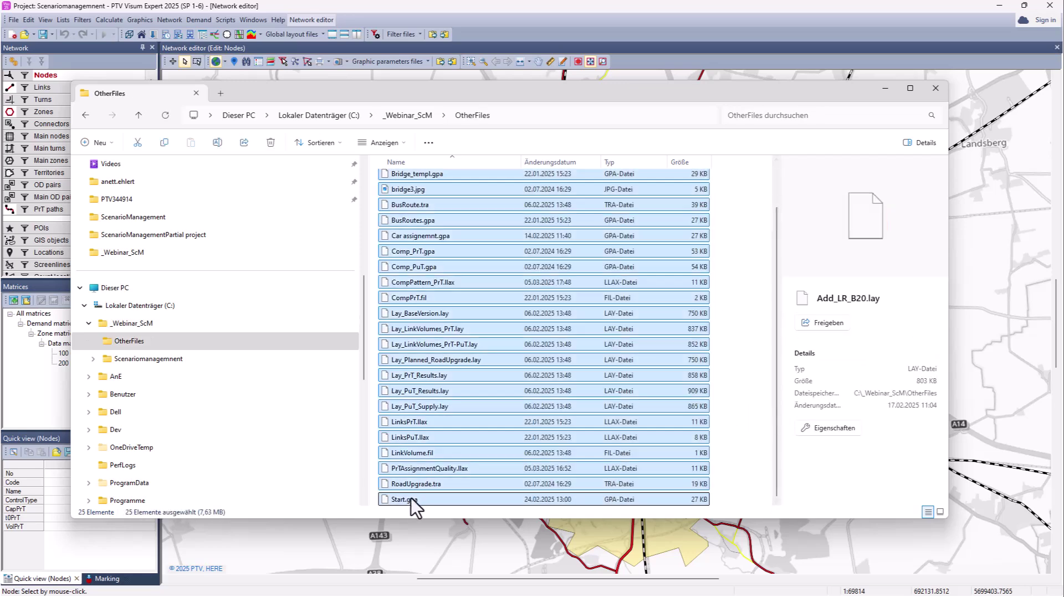
right_click(414, 502)
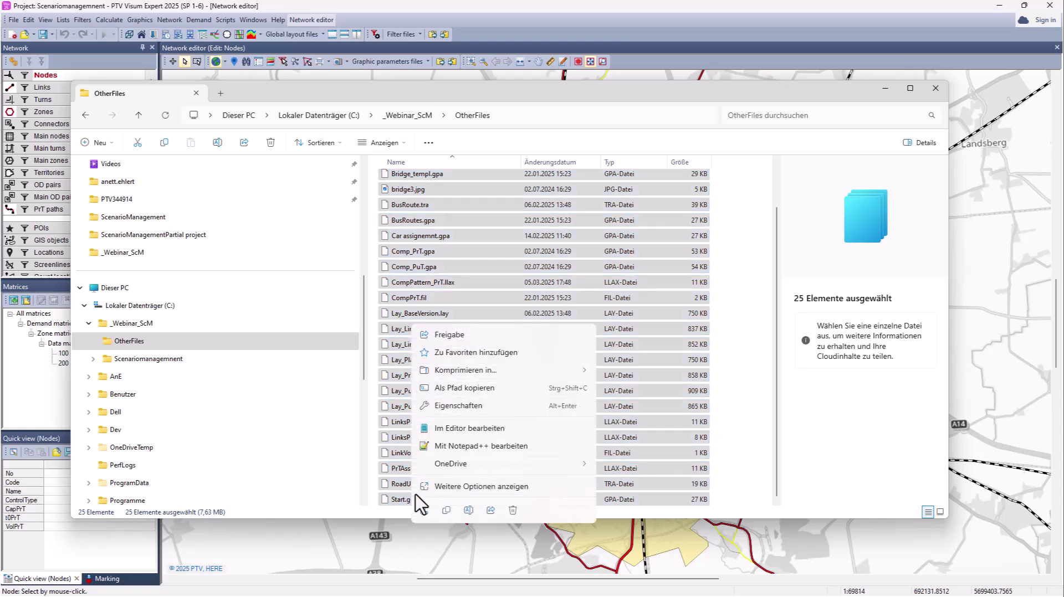
left_click(450, 509)
Paste the 25 files into the Scenariomanagemnent project's SharedData folder
scroll(562, 182, "up", 3)
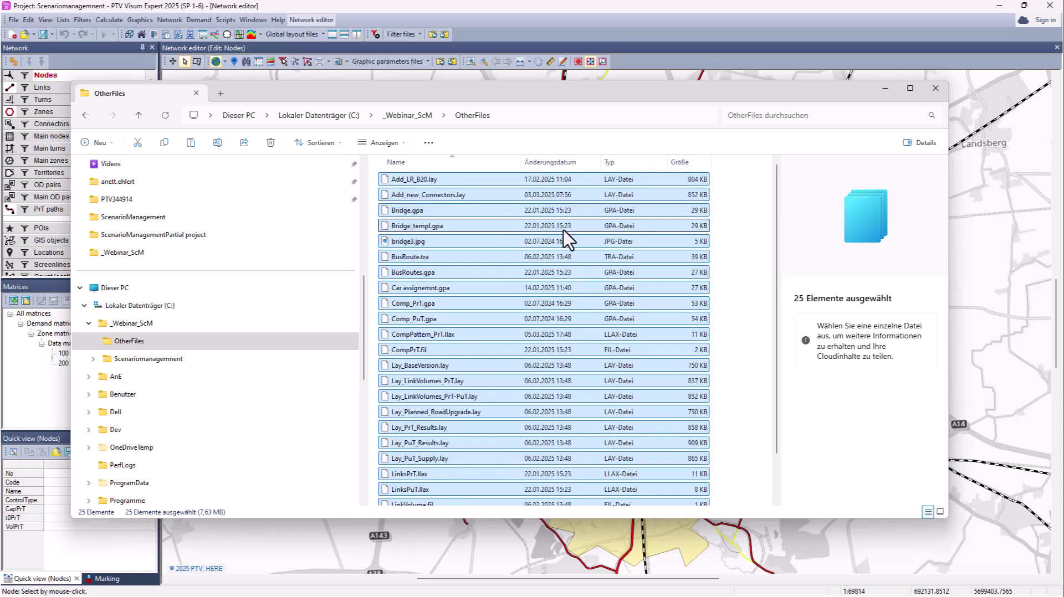
left_click(408, 116)
left_click(411, 197)
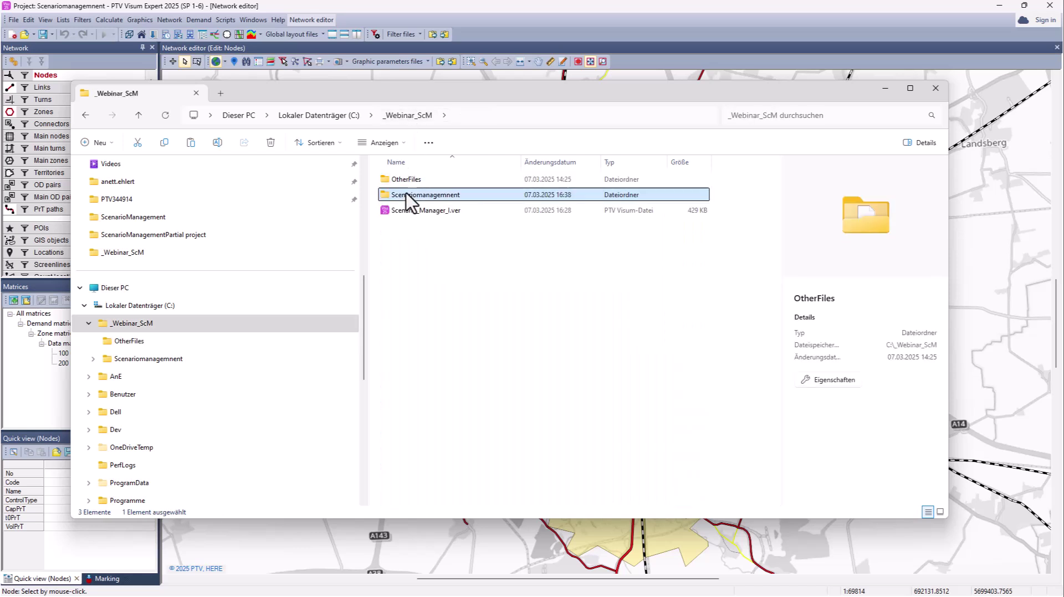
double_click(411, 195)
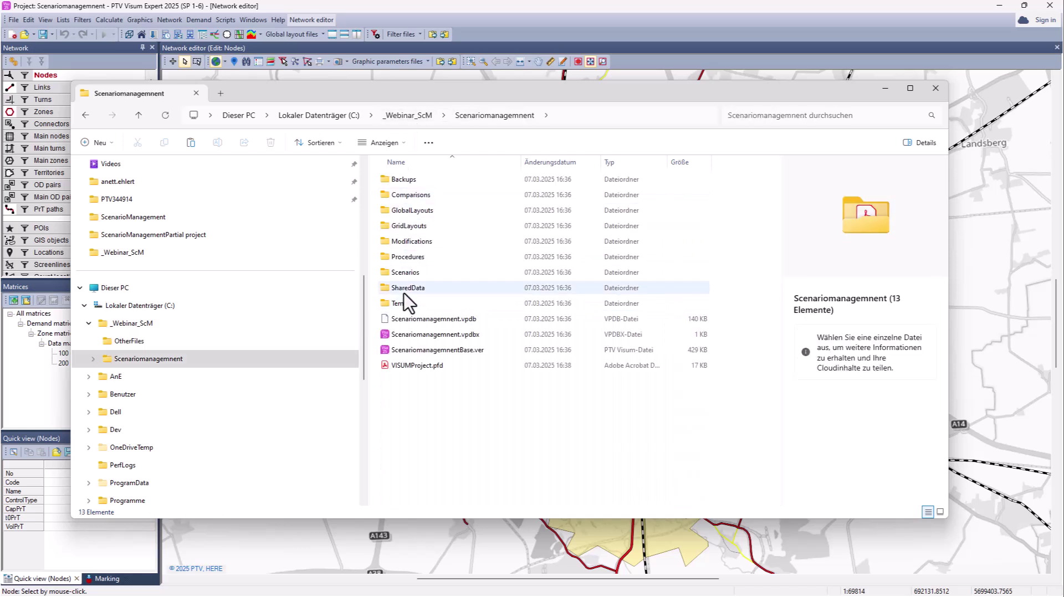
double_click(404, 288)
right_click(415, 296)
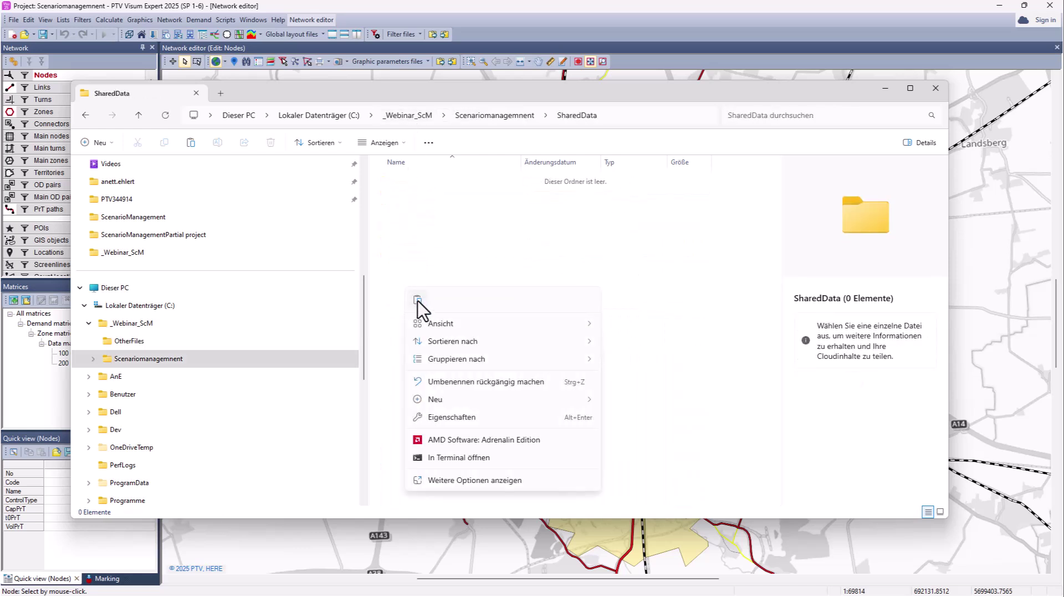
left_click(418, 300)
Return to Visum, move the project dialog aside, and list the graphic parameters files
left_click(881, 90)
left_click_drag(559, 244, 414, 333)
left_click(427, 62)
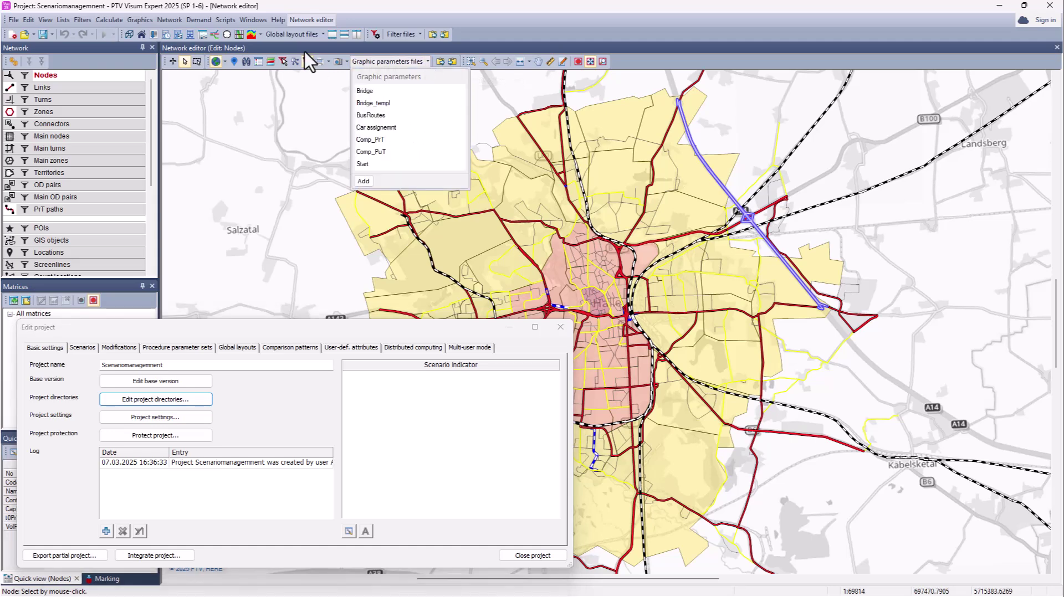
left_click(320, 34)
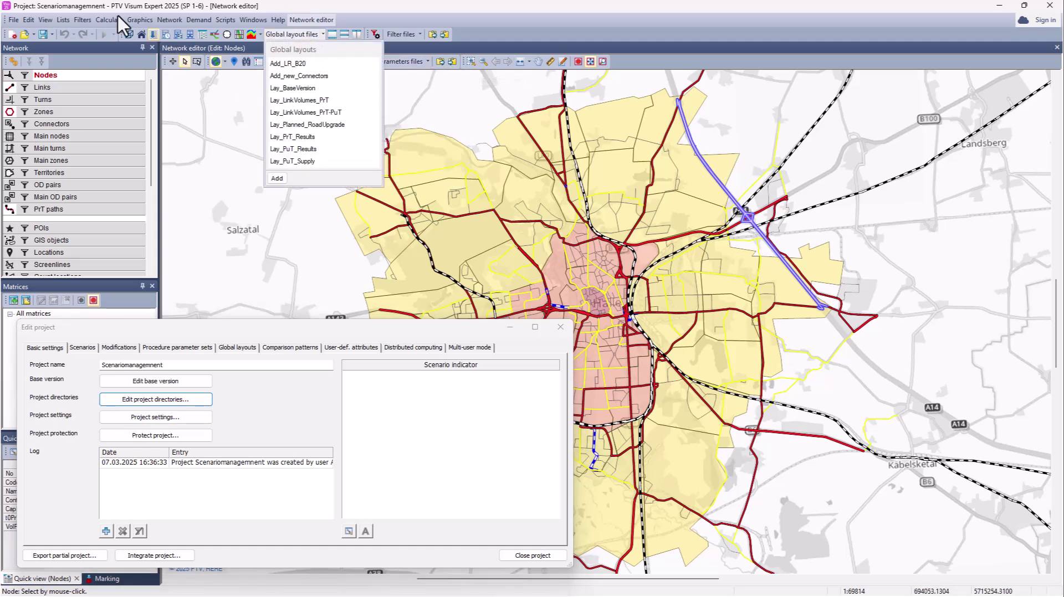
left_click(88, 20)
left_click(82, 20)
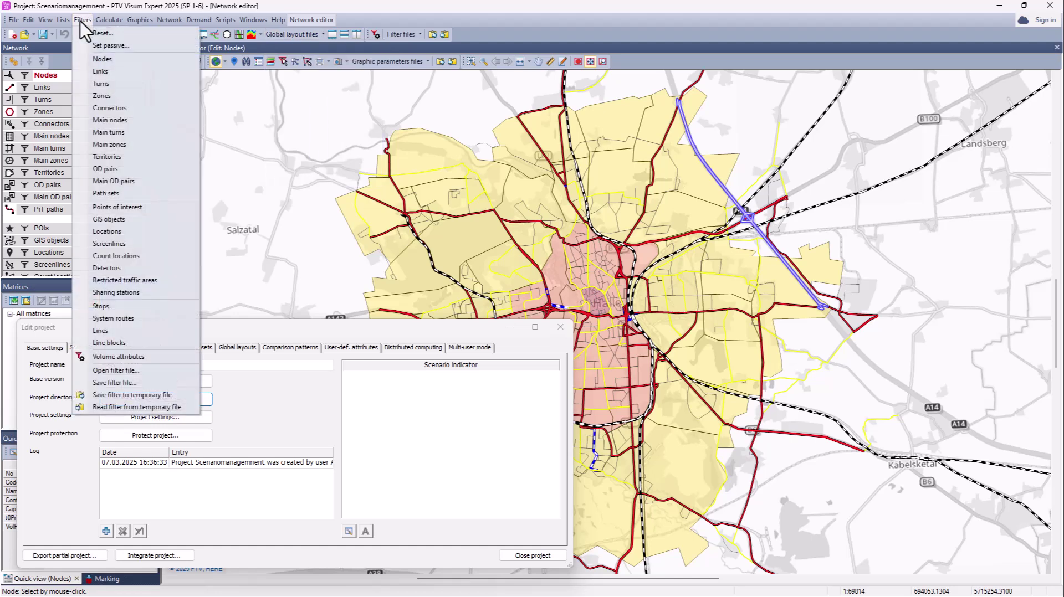
left_click(116, 370)
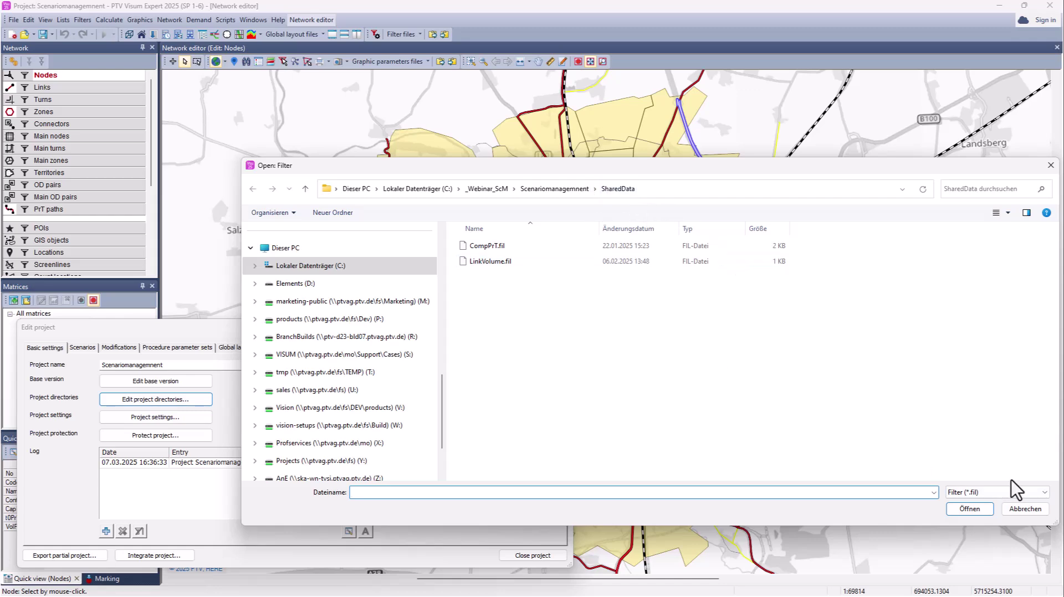
left_click(1018, 511)
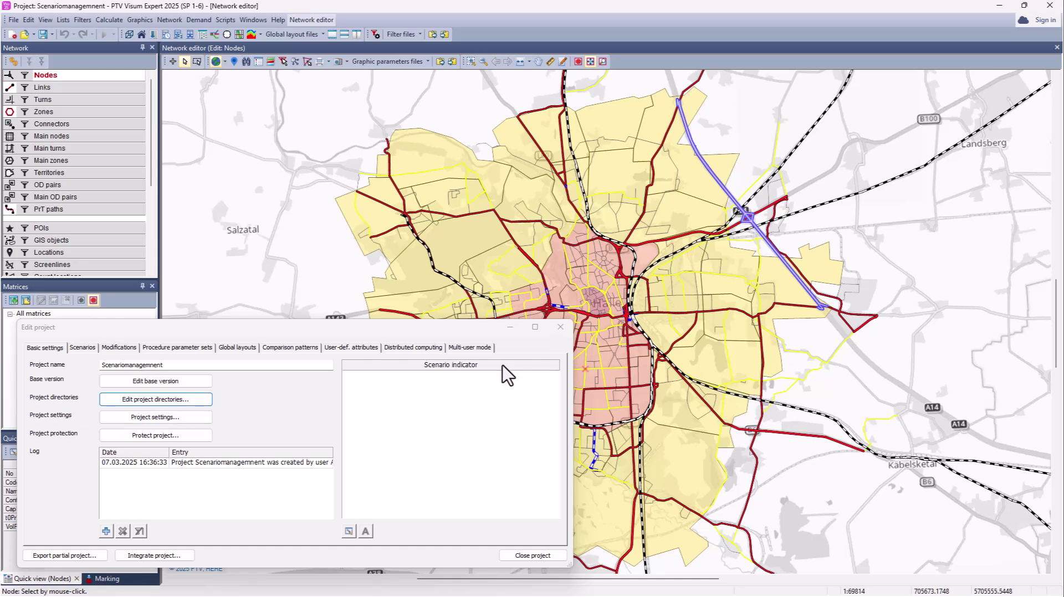
Center the Edit project dialog, enter base-version editing, then cancel it
left_click_drag(359, 328, 590, 181)
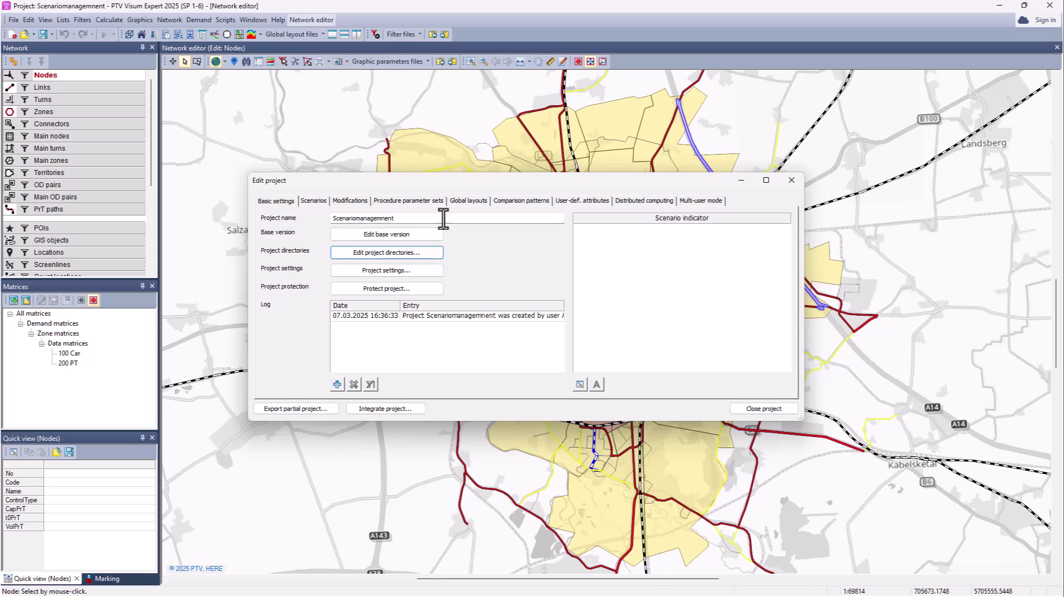
left_click(377, 235)
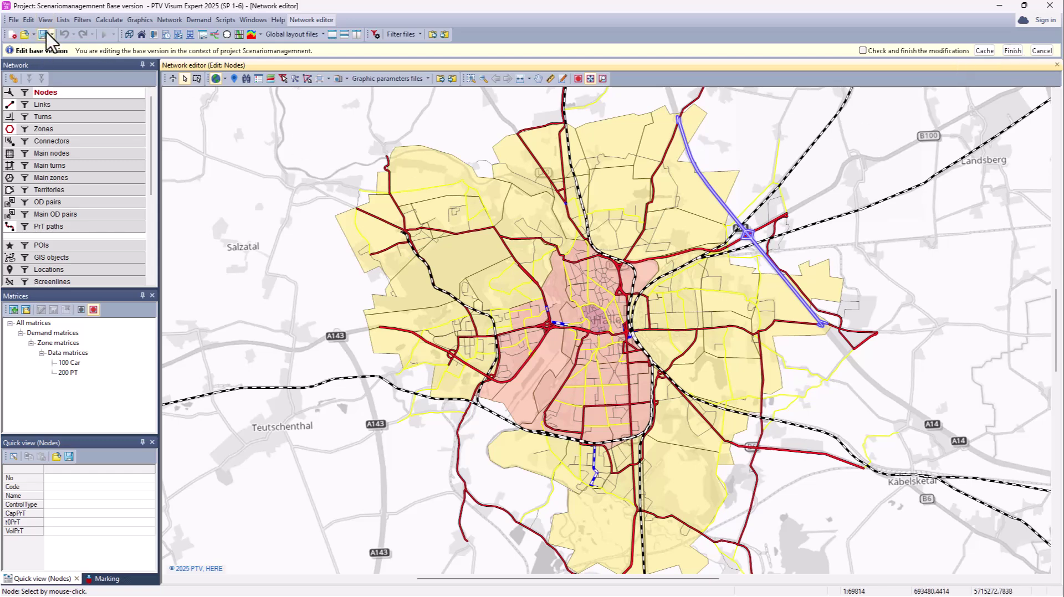
left_click(1041, 51)
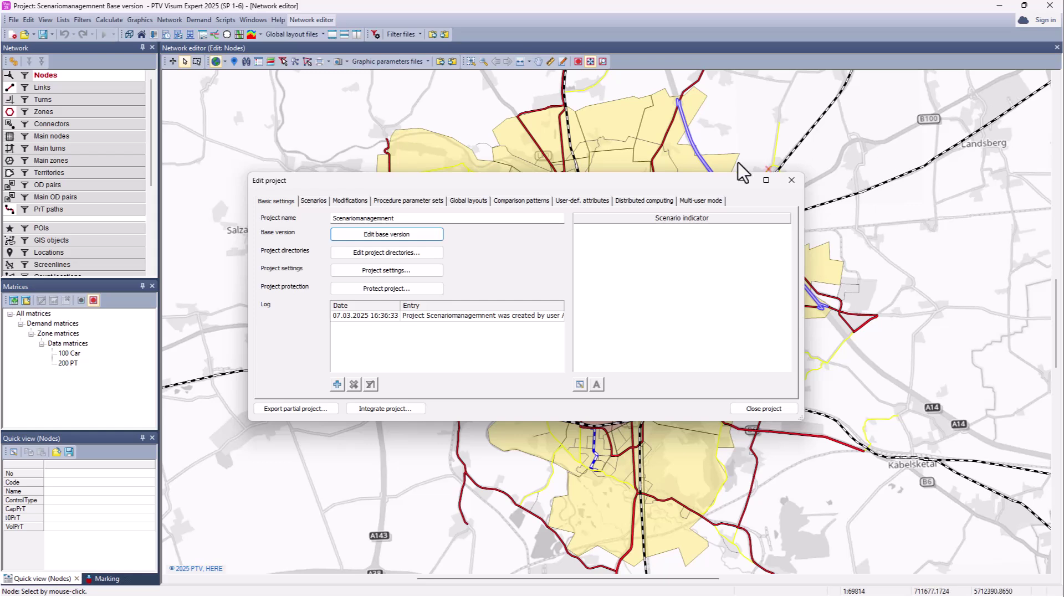
Browse the Scenarios, Modifications and Procedure parameter sets pages, ending on the empty Modifications list
left_click(326, 202)
left_click(339, 202)
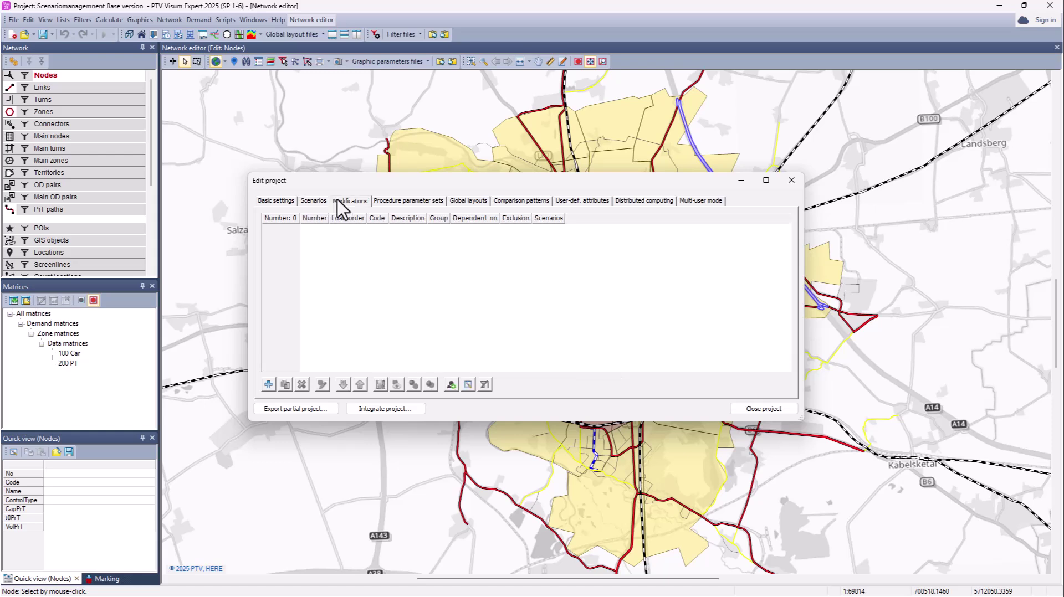
left_click(381, 205)
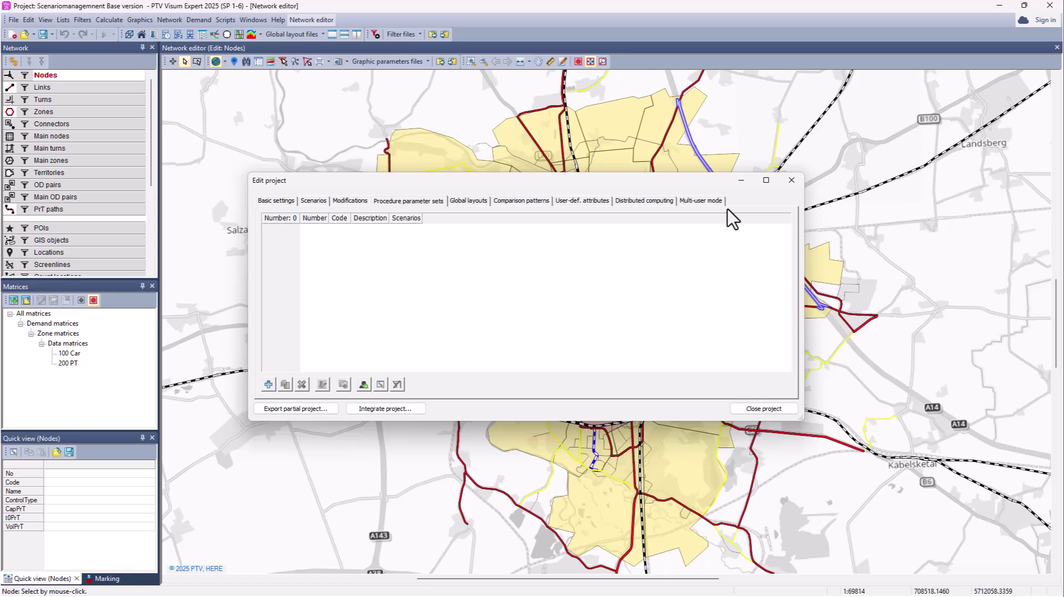
left_click(283, 201)
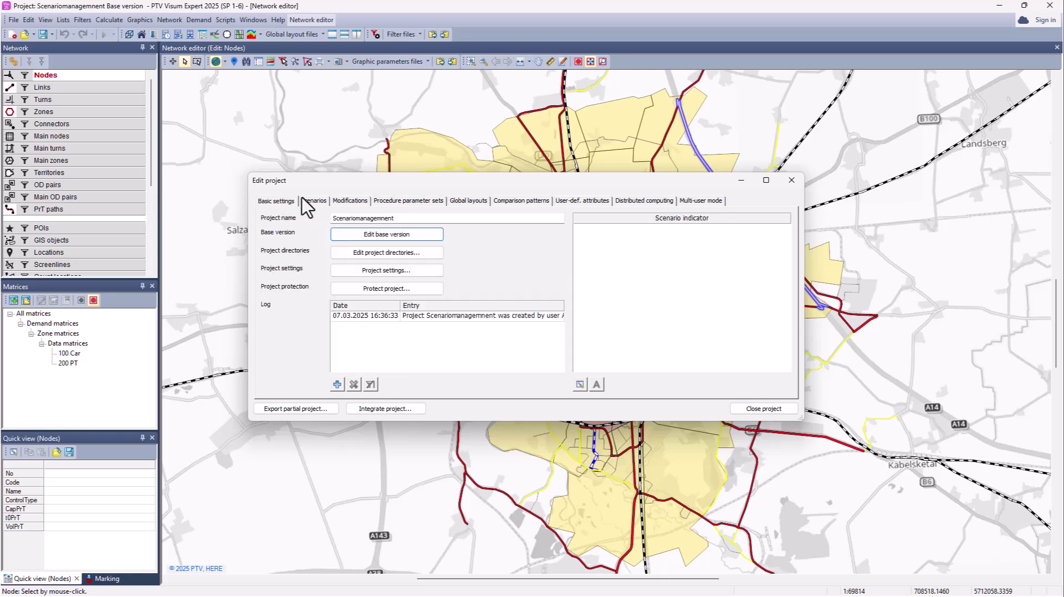
left_click(339, 201)
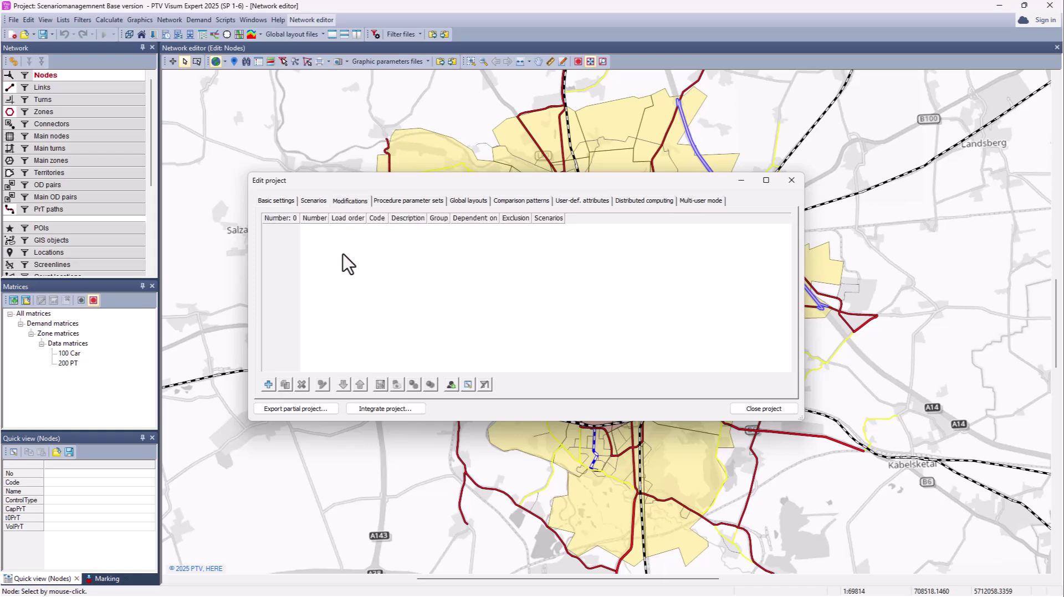
Add modification 'Bridge' with description 'New bridge', based on the base version
left_click(268, 384)
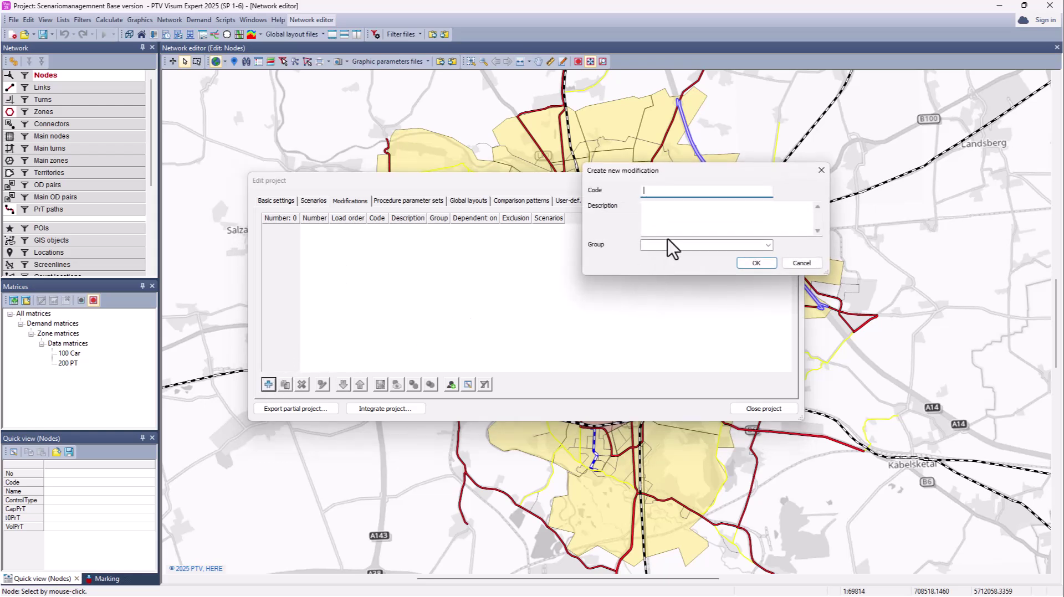
type("Bridge")
left_click(667, 223)
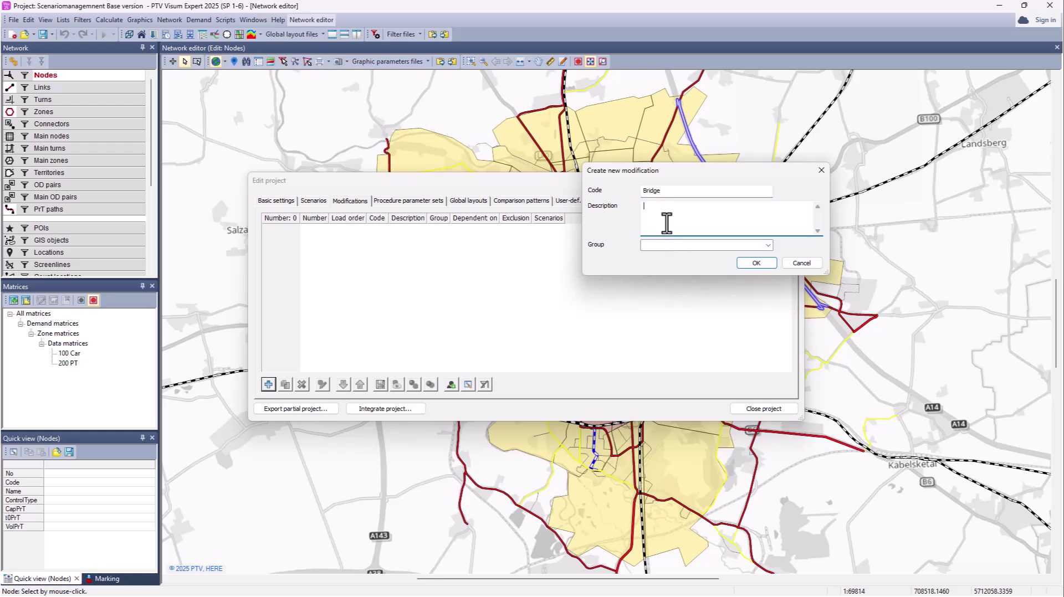
type("New bridge")
left_click(755, 263)
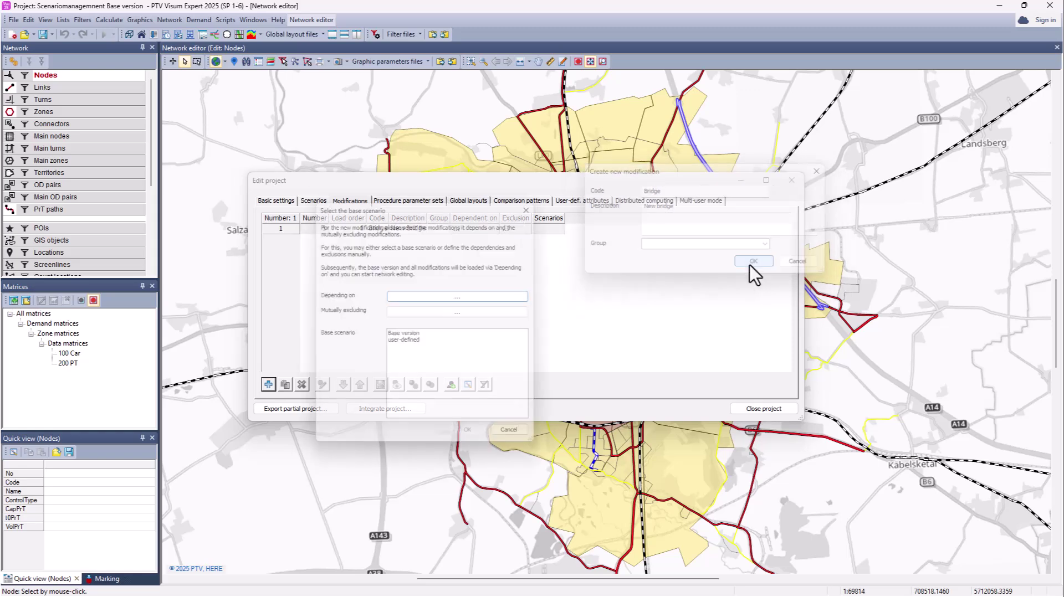
left_click(411, 335)
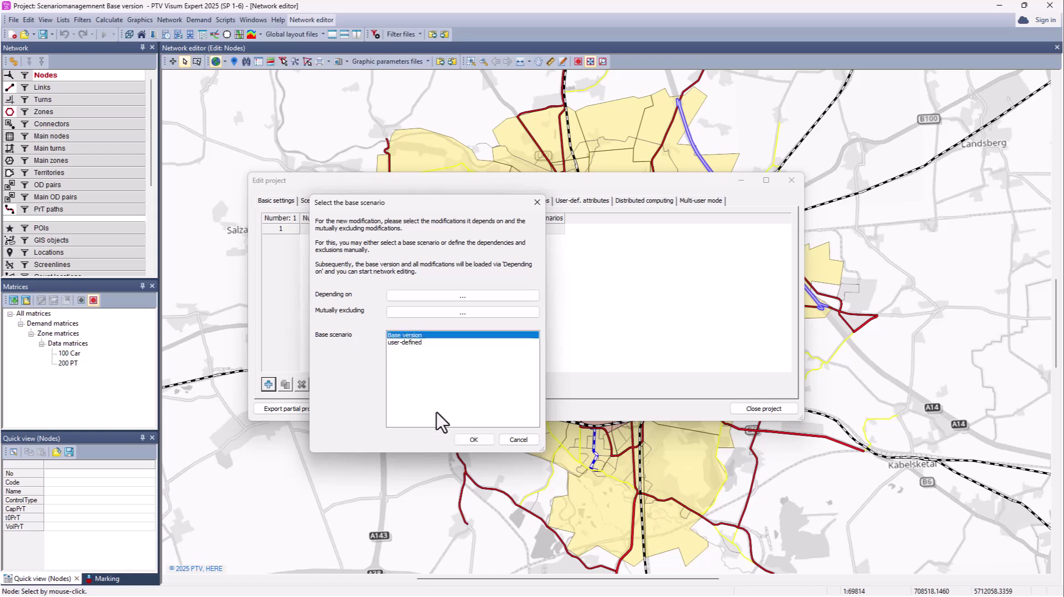
left_click(474, 440)
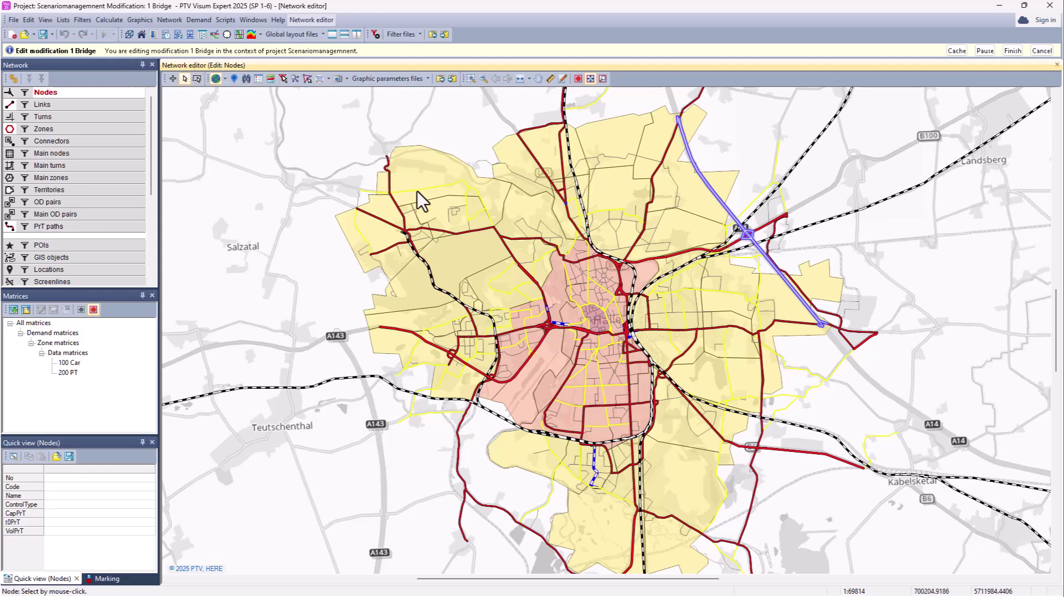
Load the Bridge_templ graphic parameters so the planned bridge shows as a dashed line
left_click(428, 79)
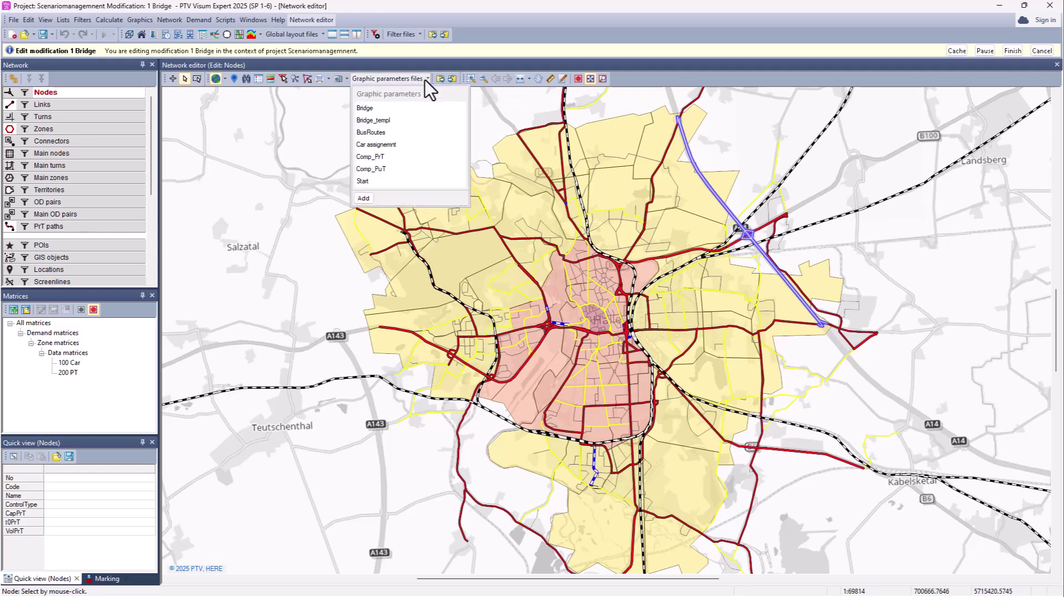
left_click(377, 121)
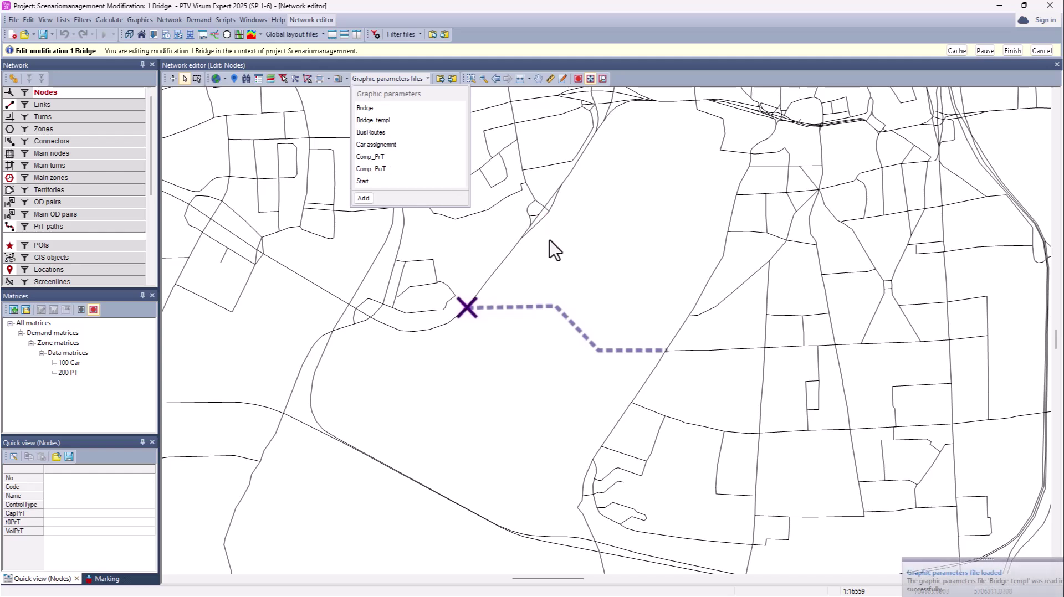
left_click(550, 240)
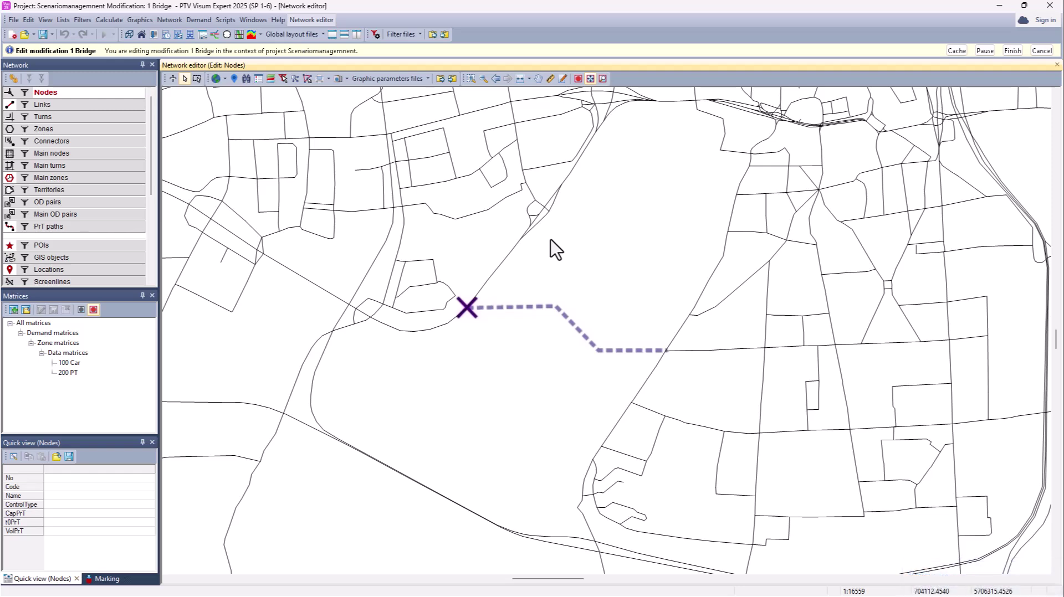
Split the curved link at the X node
left_click(59, 107)
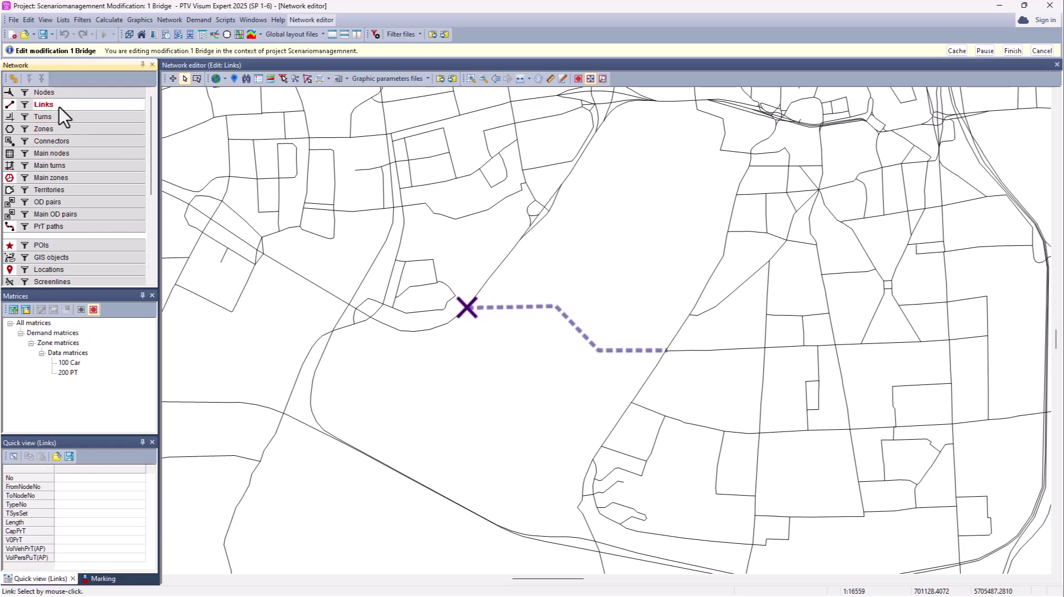
left_click(416, 331)
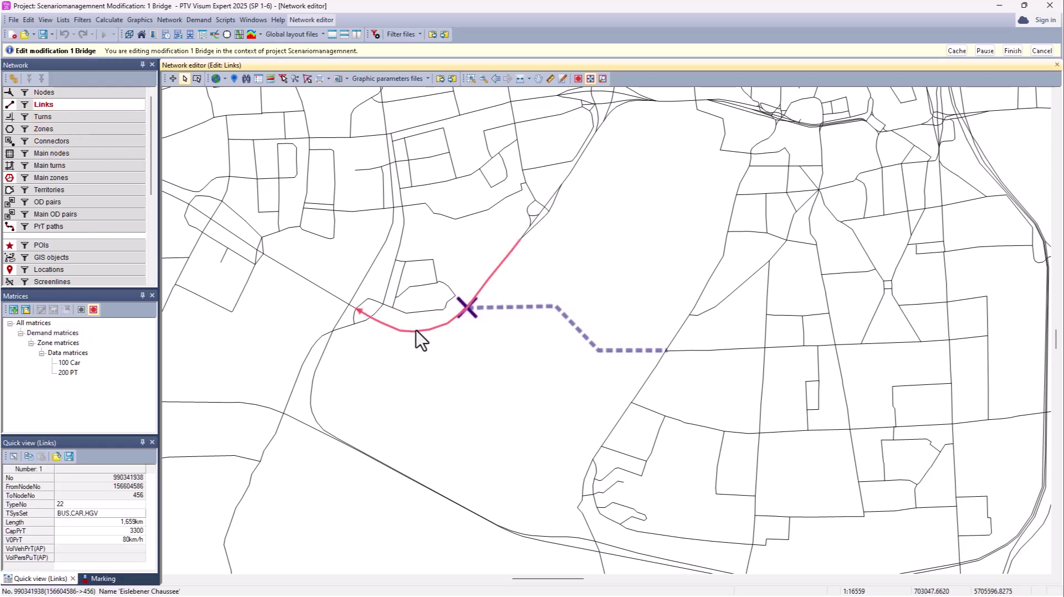
right_click(416, 331)
left_click(449, 167)
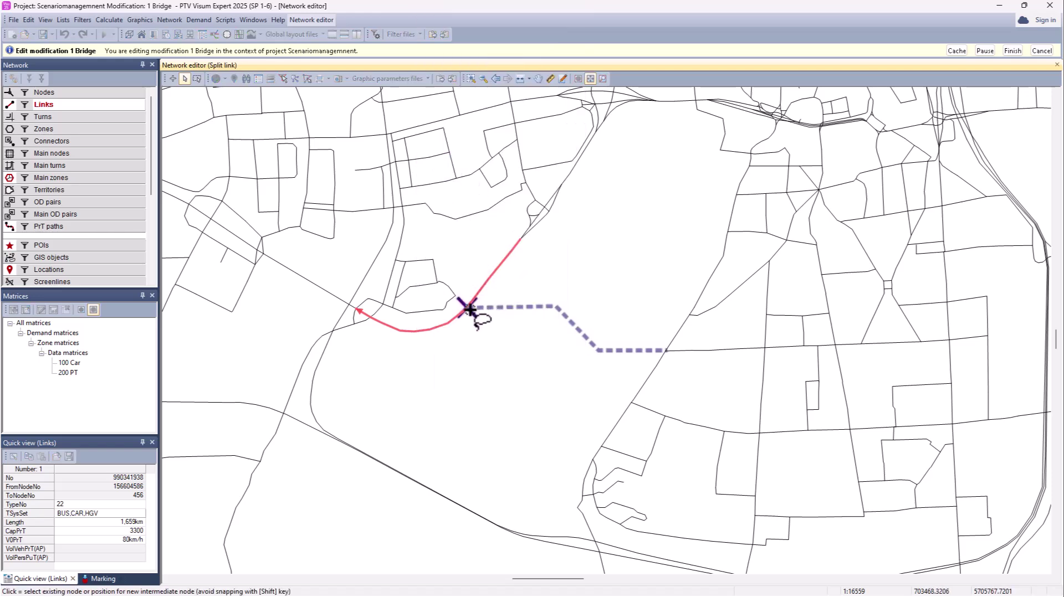
left_click(470, 308)
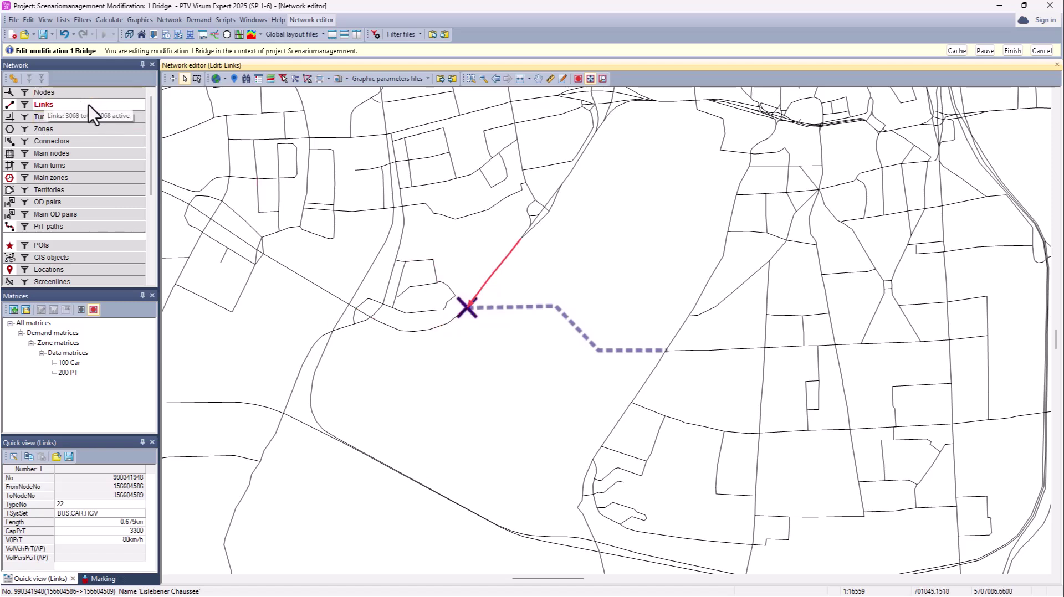
Draw a new link of type 36 B-Road 1 lane 60 from the X node to the eastern node
left_click(173, 78)
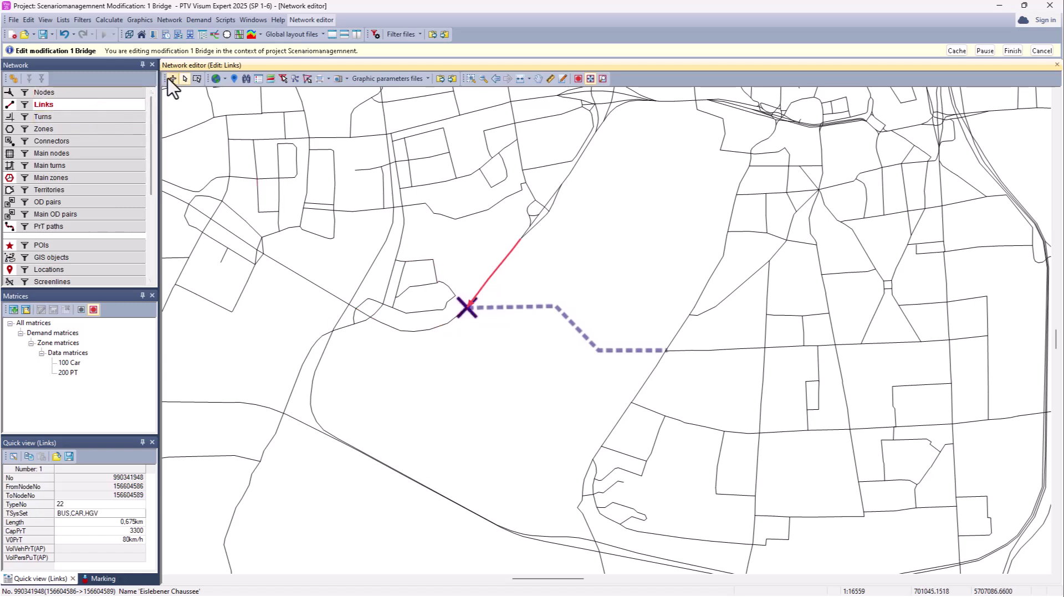
left_click(468, 309)
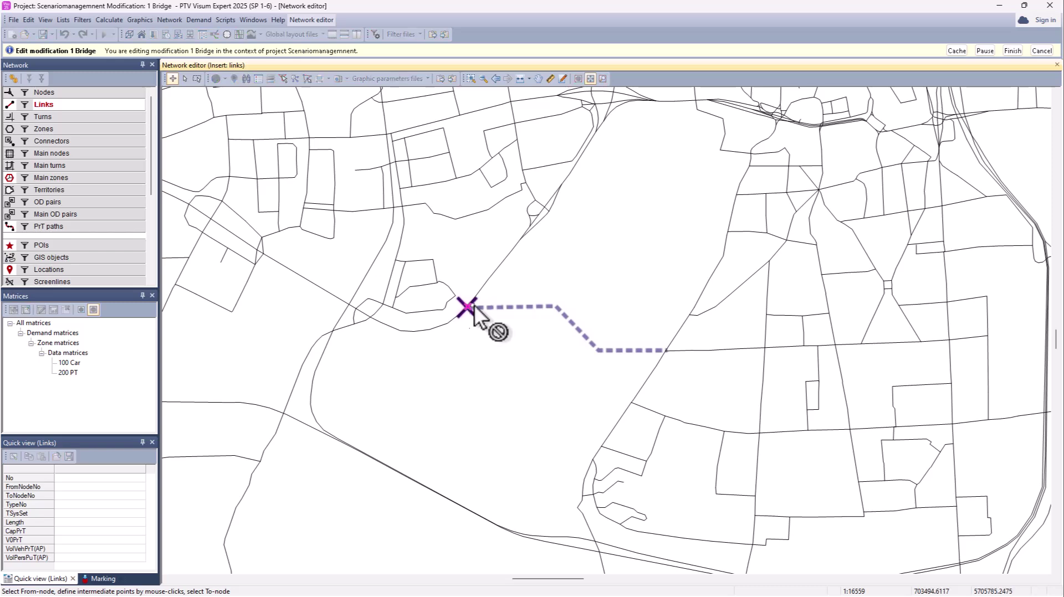
left_click(600, 352)
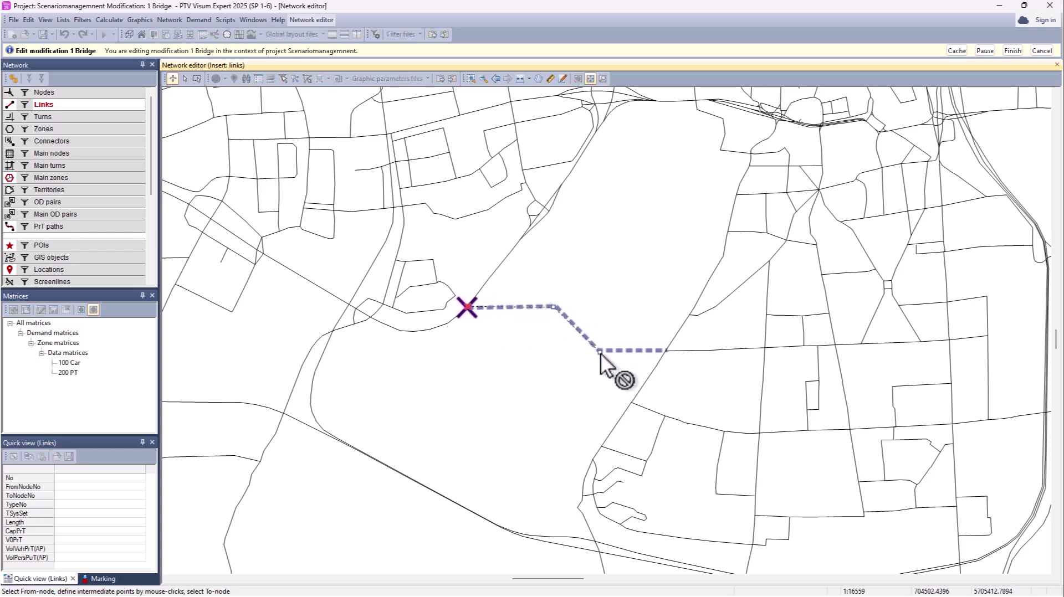
left_click(665, 351)
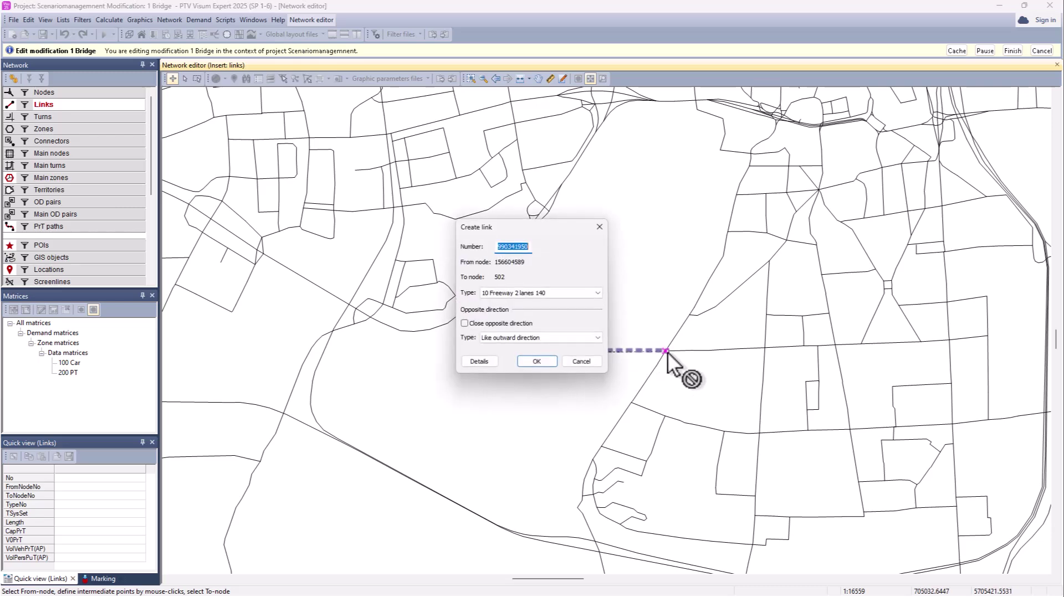
left_click(597, 292)
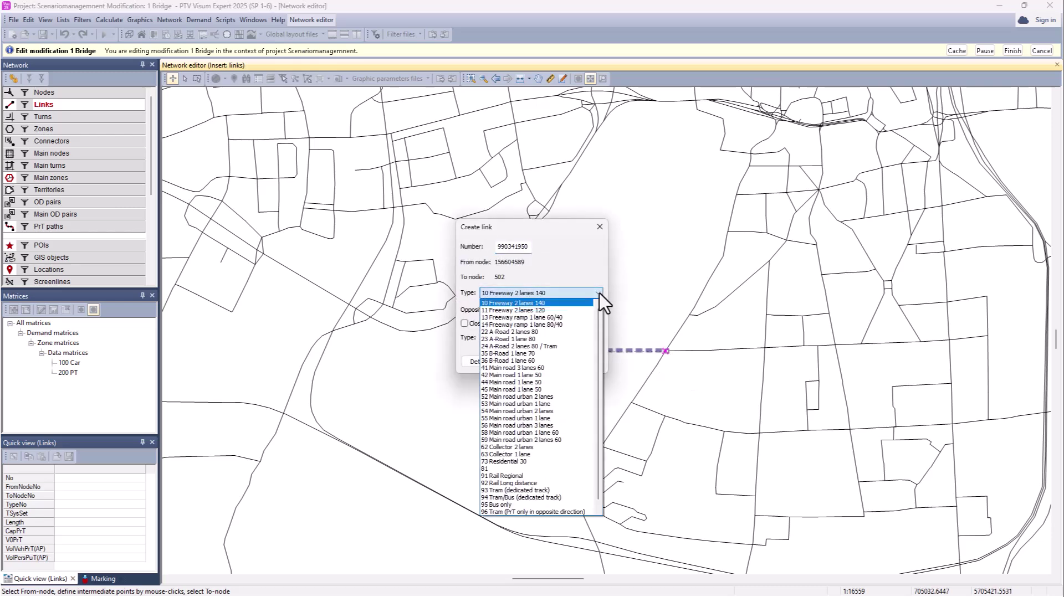
left_click(529, 361)
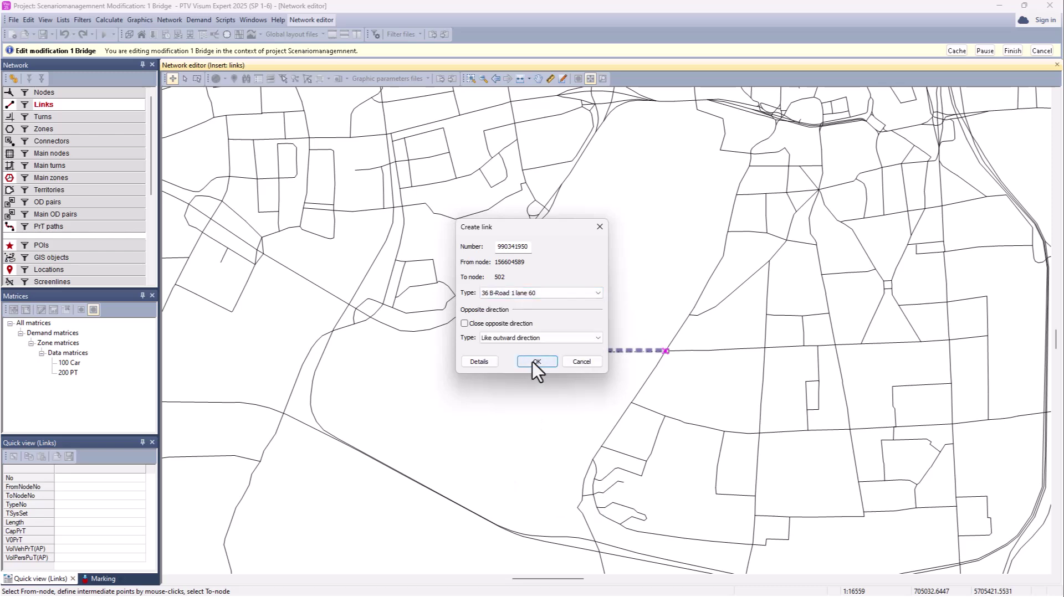
left_click(529, 362)
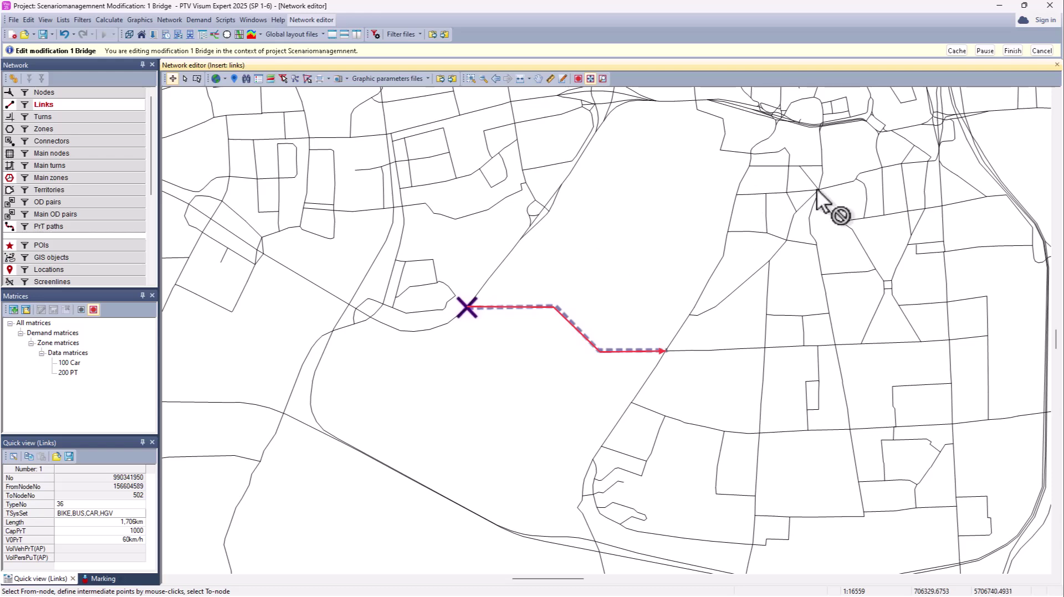
Finish the Bridge modification and widen the Description, Code and Load order columns
left_click(1013, 51)
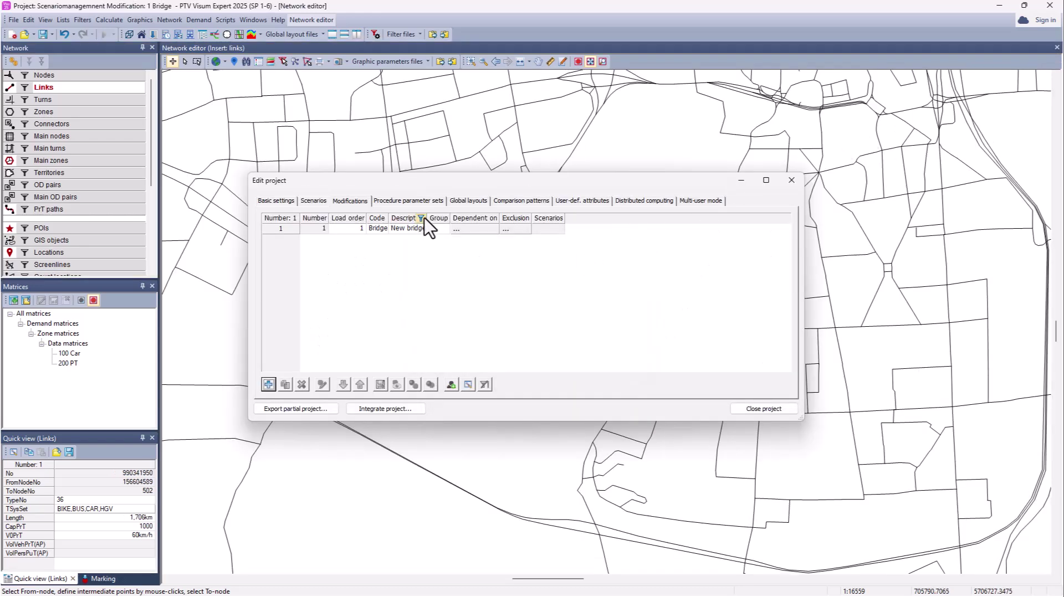
left_click_drag(428, 219, 485, 219)
left_click_drag(386, 219, 454, 221)
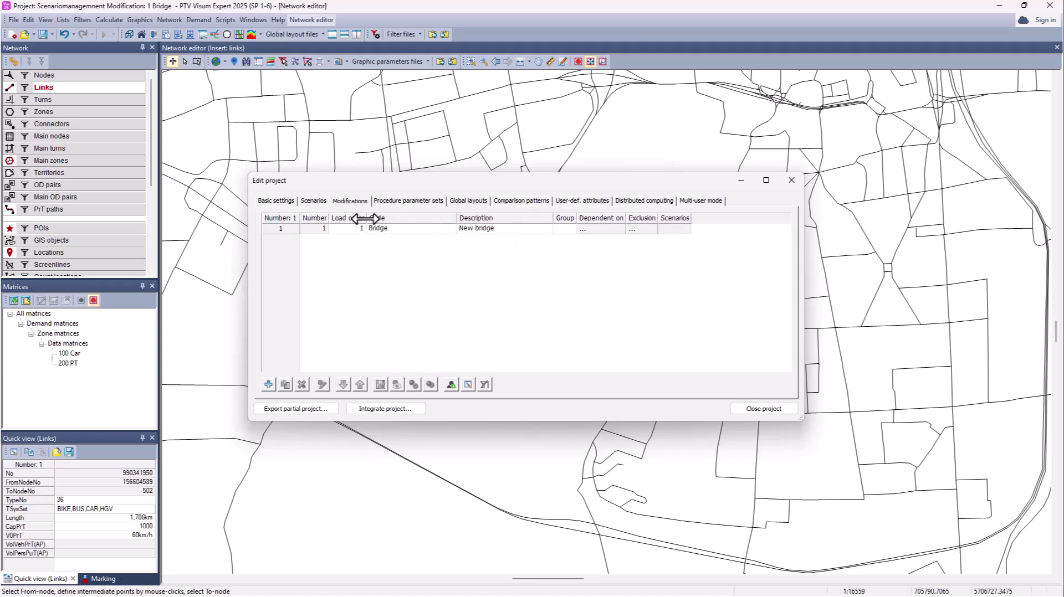
left_click_drag(365, 219, 408, 222)
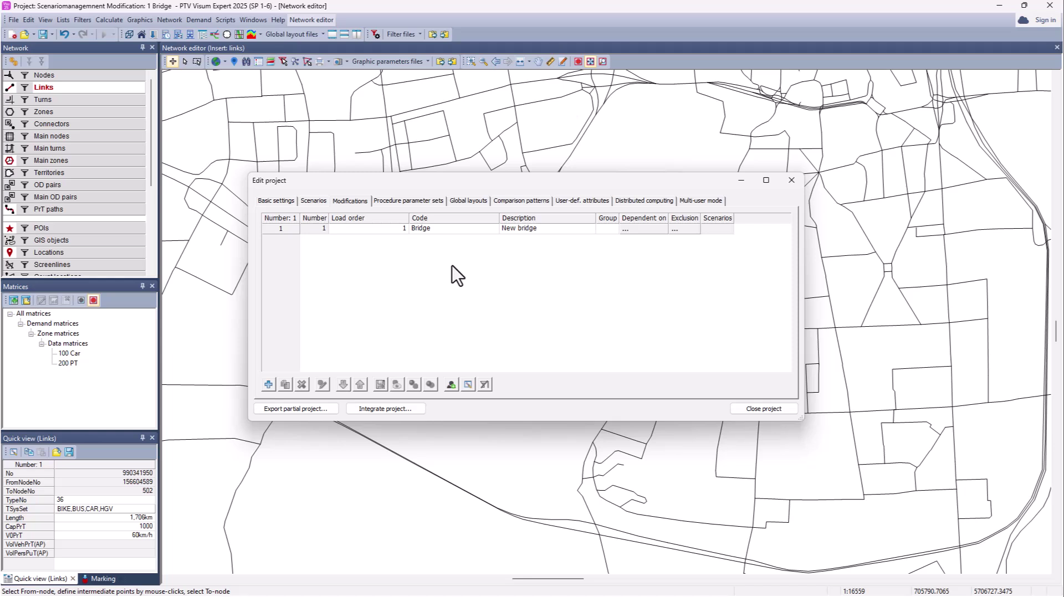
Create modification Demand 2030 based on the base version and load it
left_click(268, 384)
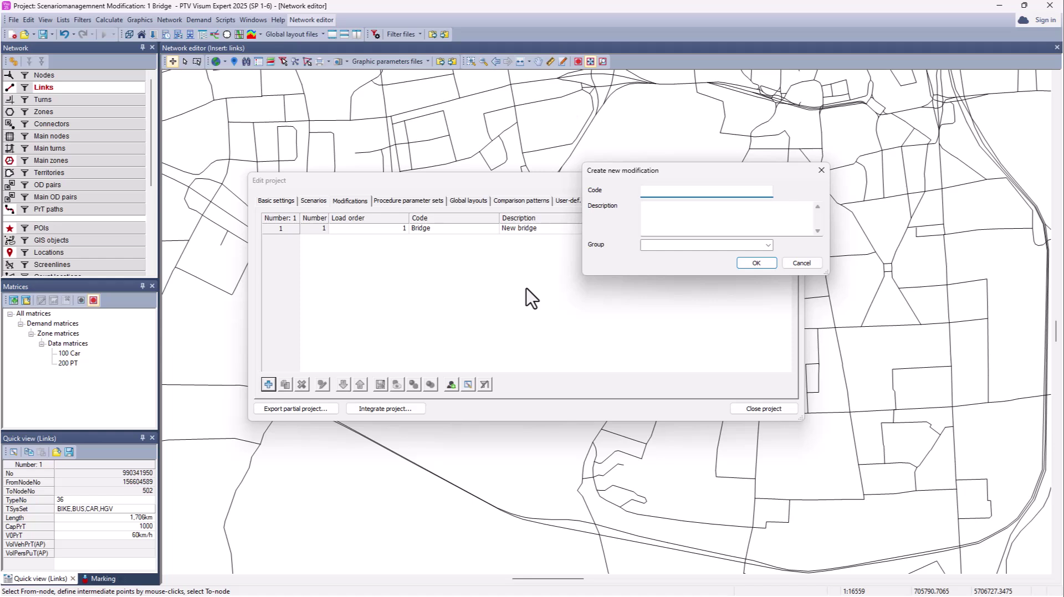
type("Demand 2030")
left_click(656, 217)
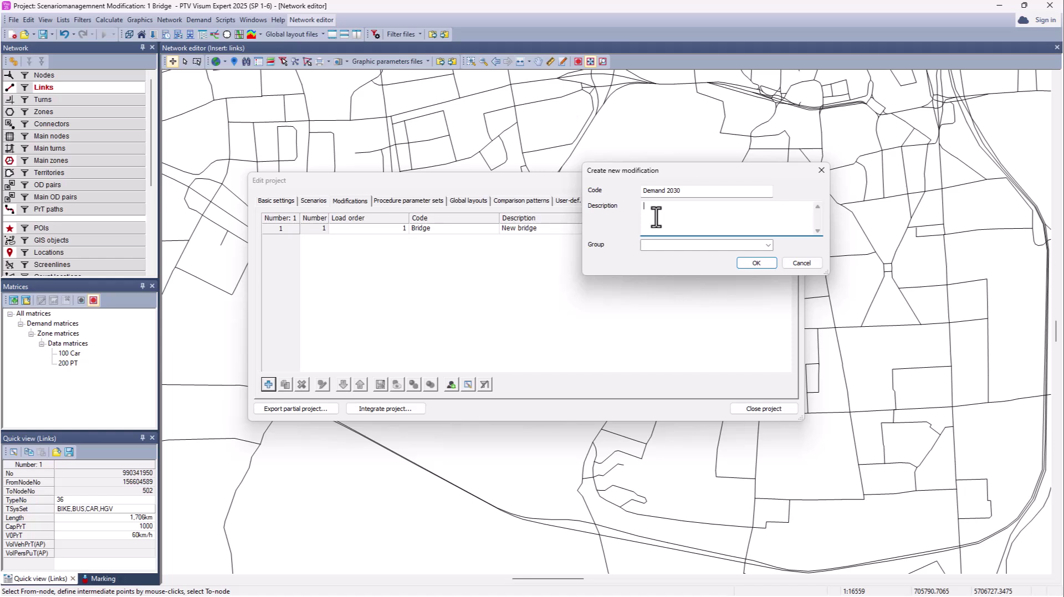
type("Demand 2030")
left_click(755, 264)
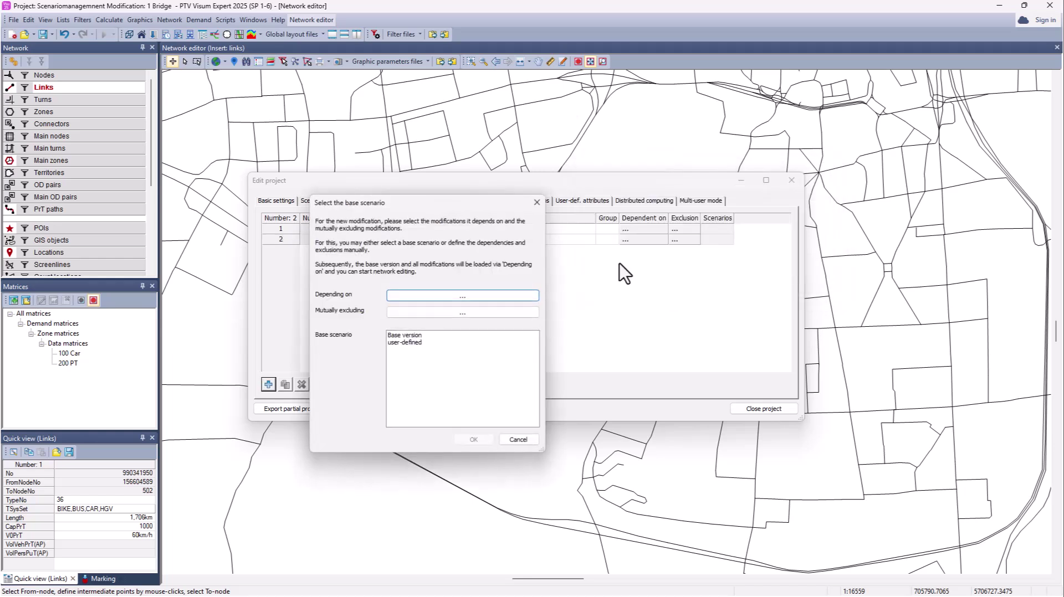
left_click(405, 337)
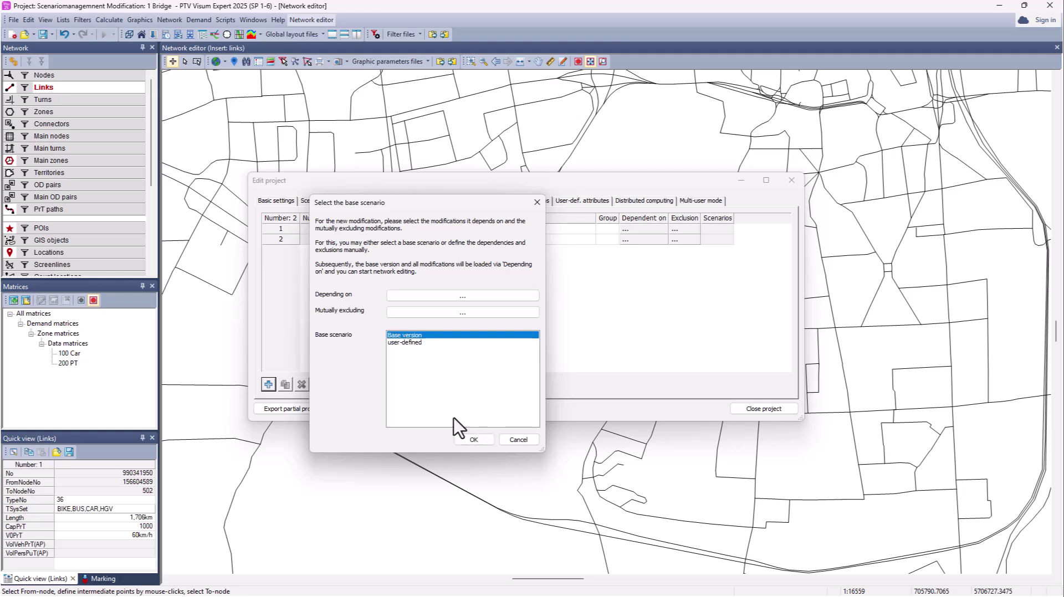
left_click(474, 439)
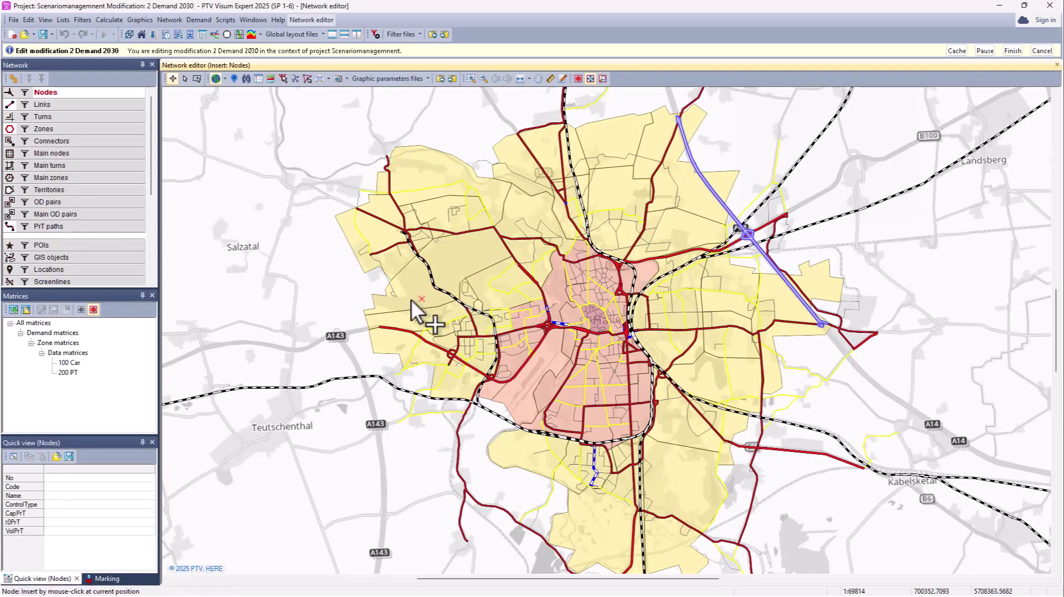
Multiply the 100 Car matrix by constant 1.05, raising its total to 37220.017
left_click(69, 363)
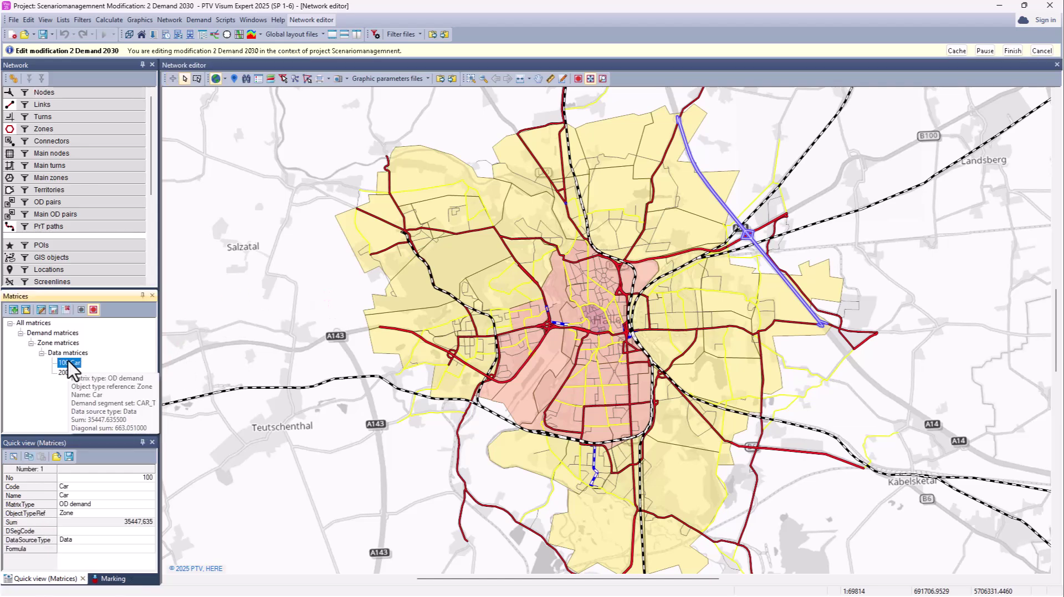
right_click(70, 363)
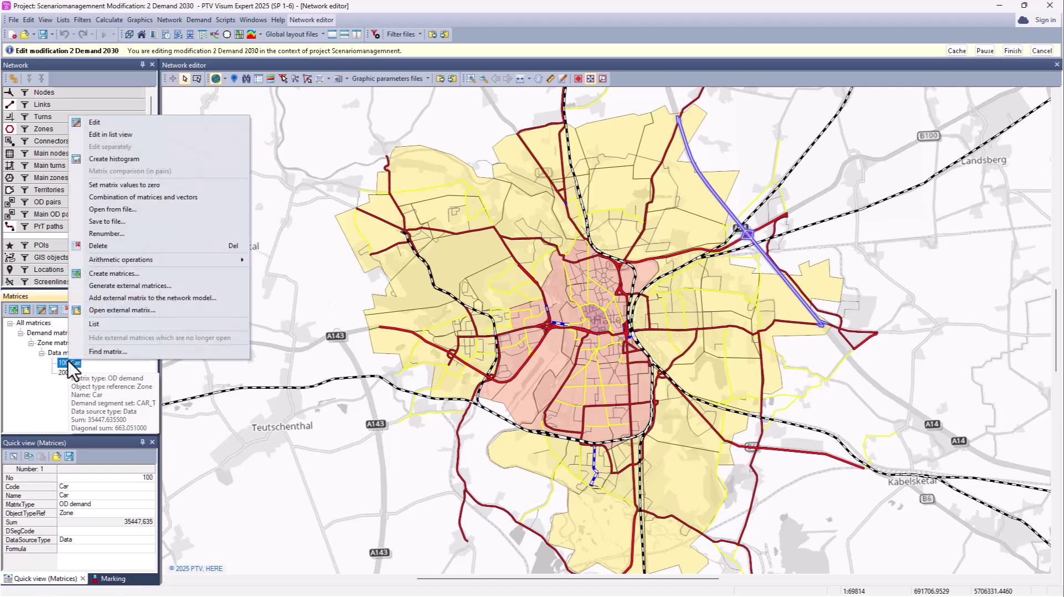
left_click(101, 123)
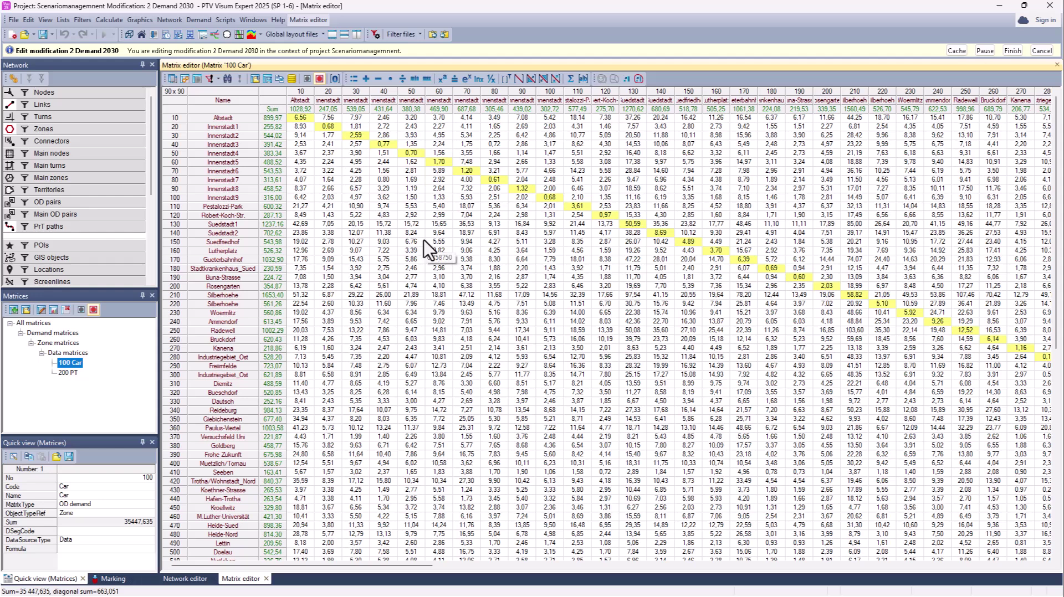
left_click(390, 78)
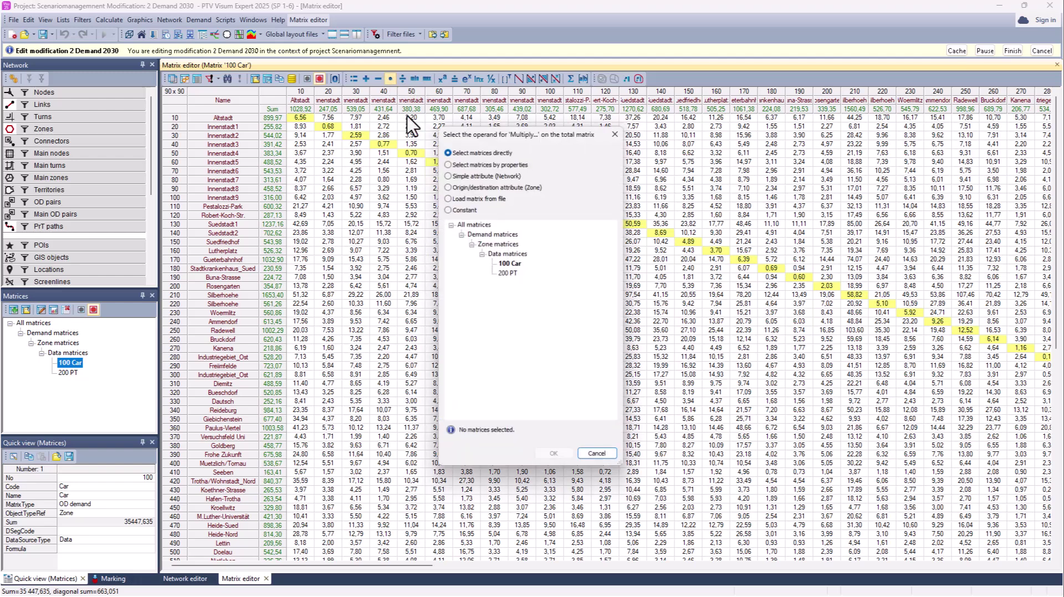
left_click(453, 210)
left_click(457, 235)
type("5")
left_click(555, 458)
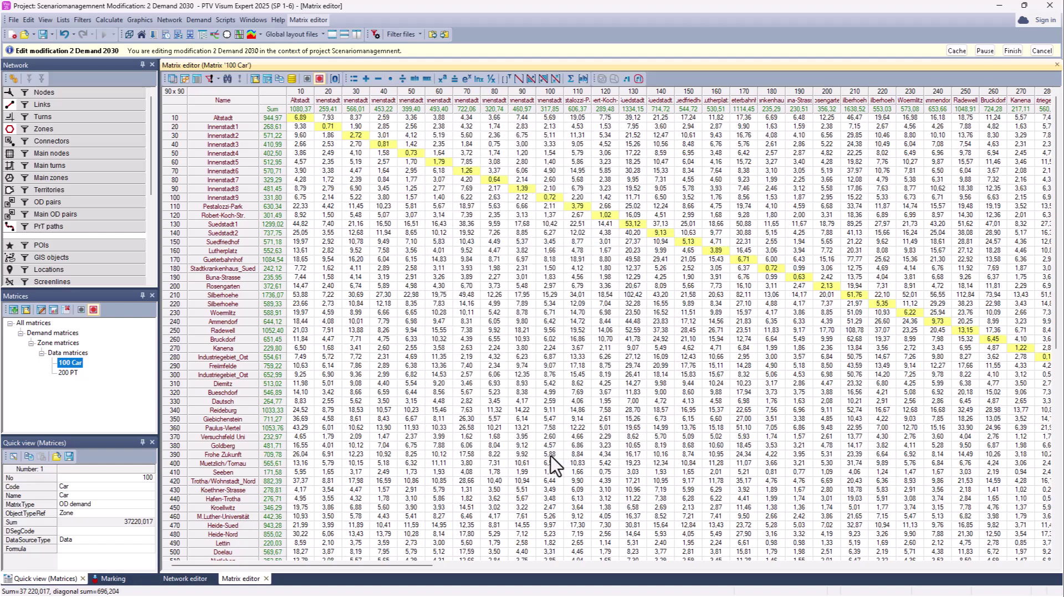
Save the Demand 2030 modification and add a first scenario to the project
left_click(1012, 51)
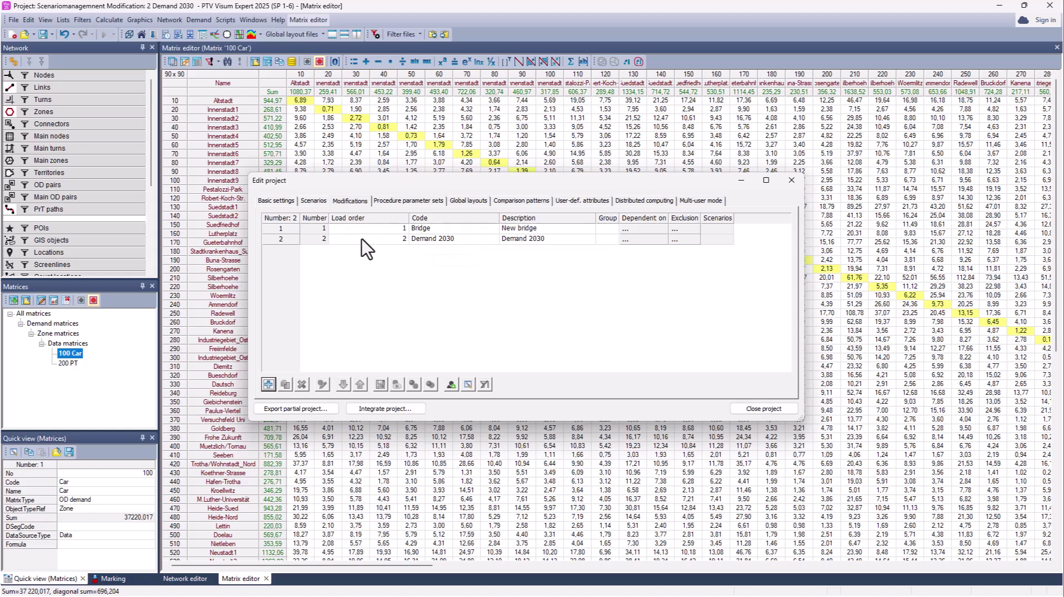
left_click(313, 202)
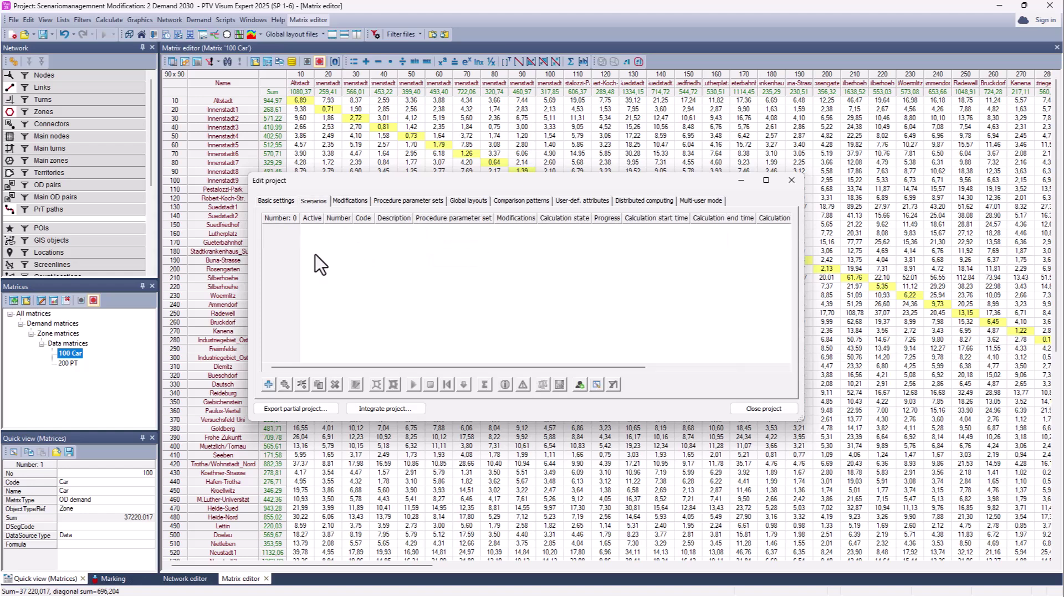
left_click(268, 384)
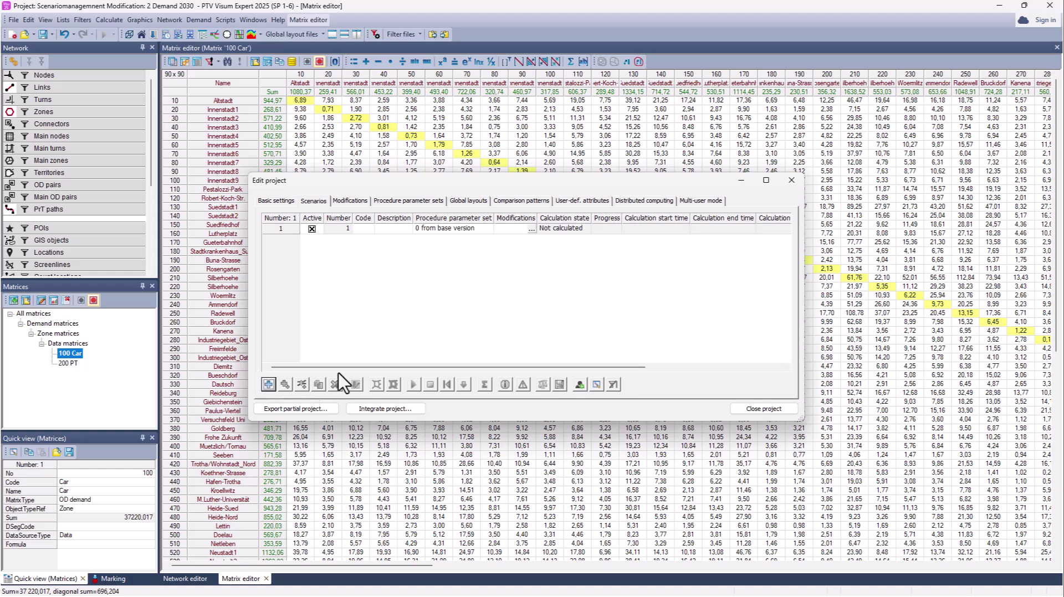
Give scenario 1 the code Base 2025 and the description Base
left_click_drag(376, 218, 403, 218)
left_click(375, 230)
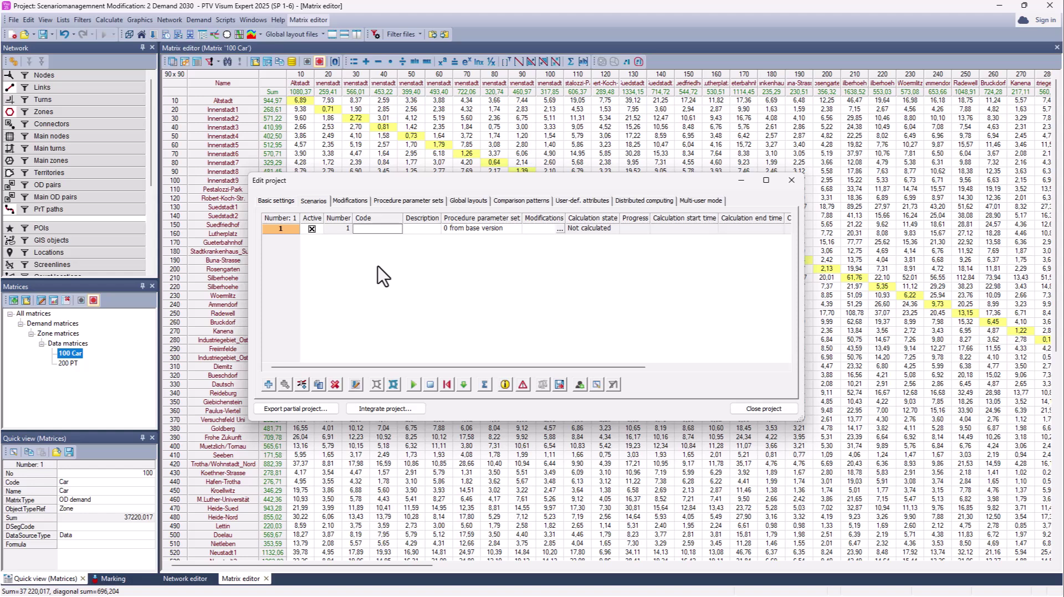
type("Base 2025")
left_click_drag(441, 218, 477, 218)
left_click(434, 228)
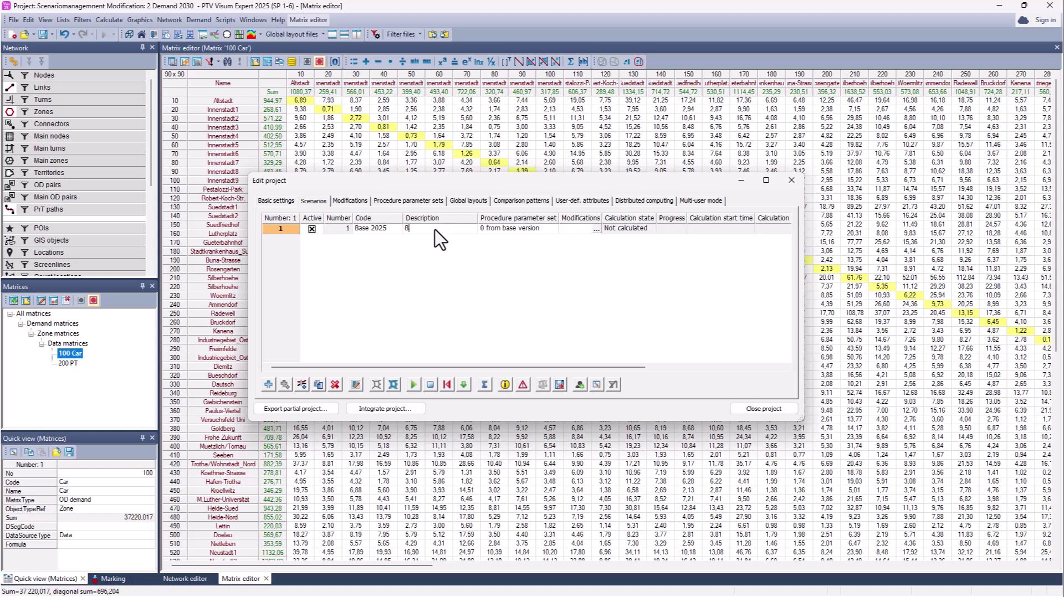
type("Base")
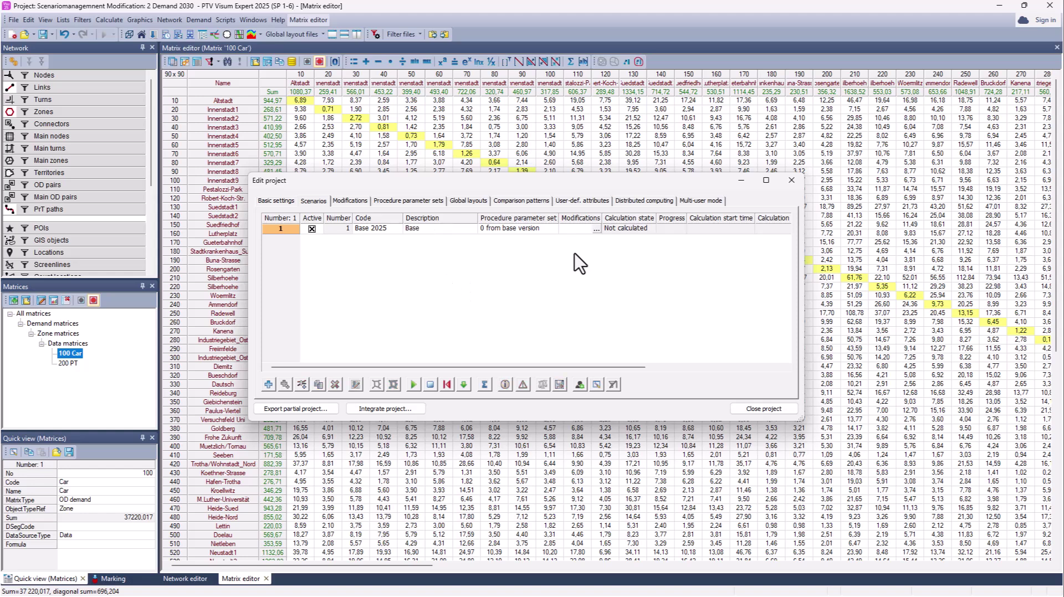
left_click(514, 228)
left_click(596, 228)
Add scenario 2 with code DoS 2025 and description Base + bridge
left_click(267, 384)
left_click(369, 240)
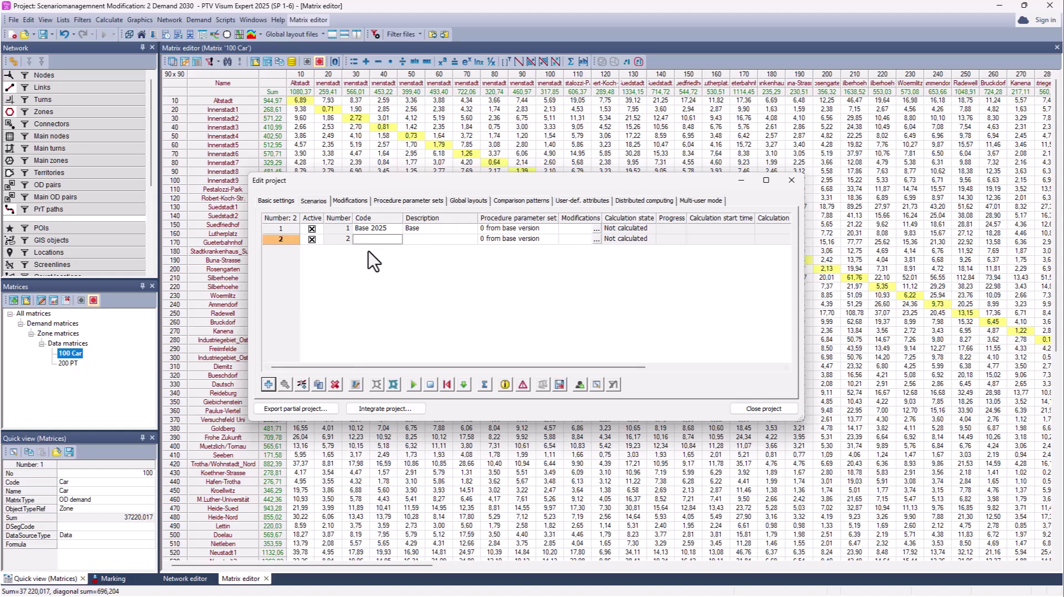
type("DoS 2025")
left_click(413, 242)
type("base")
left_click(438, 230)
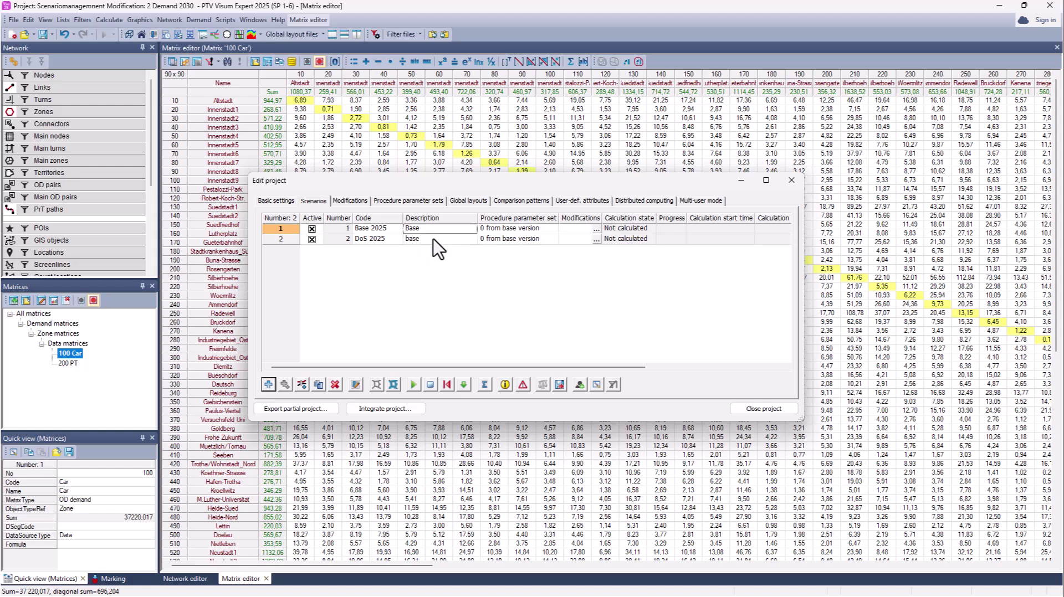
left_click(432, 239)
left_click(432, 239)
type("Base")
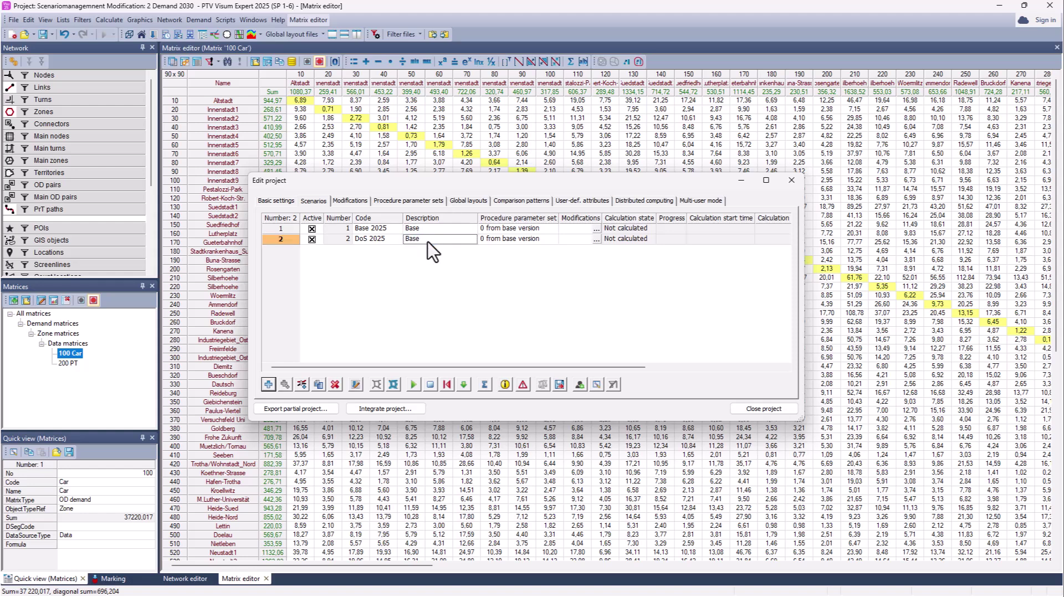
left_click(429, 240)
left_click(429, 240)
Assign the Bridge modification to scenario 2
left_click(596, 240)
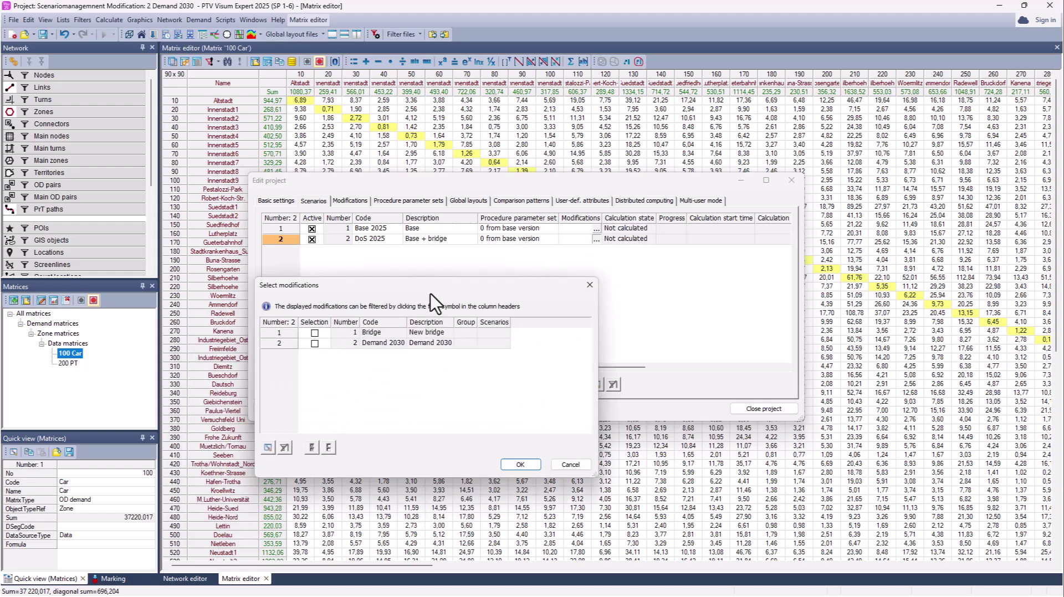
left_click(361, 303)
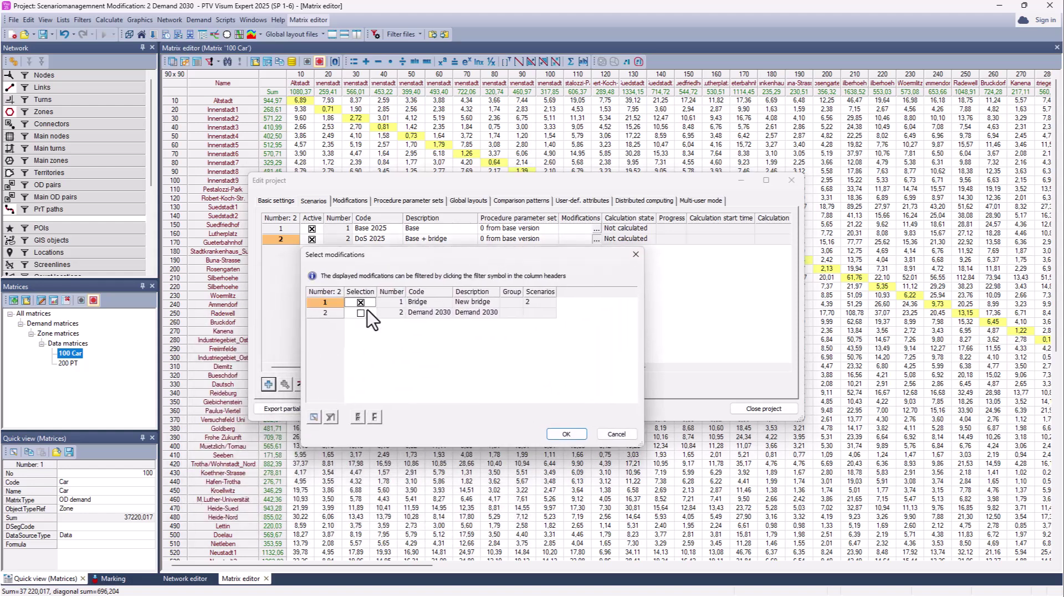
left_click(565, 434)
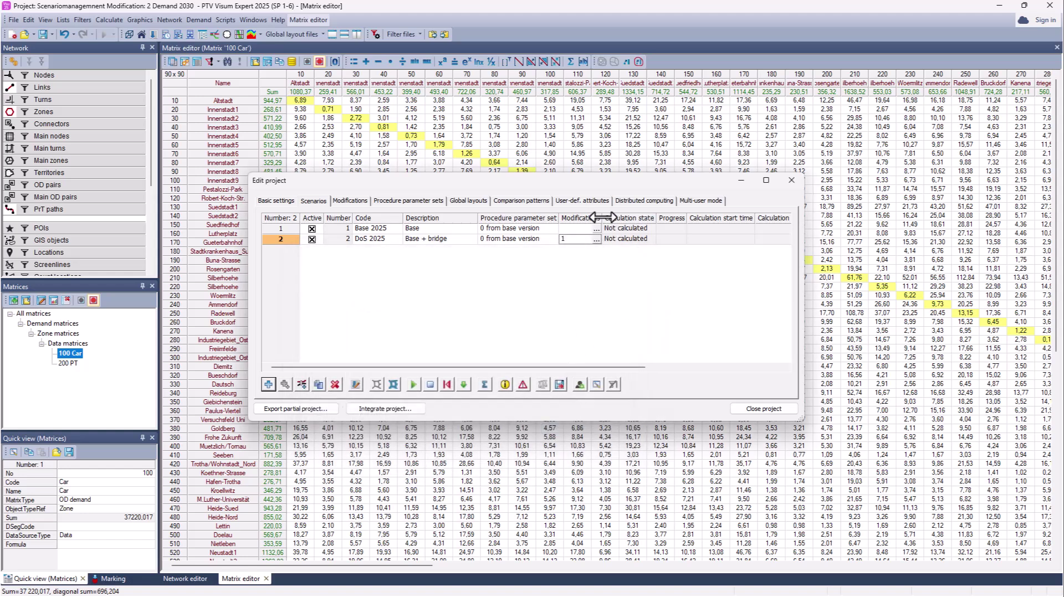
left_click_drag(603, 218, 626, 217)
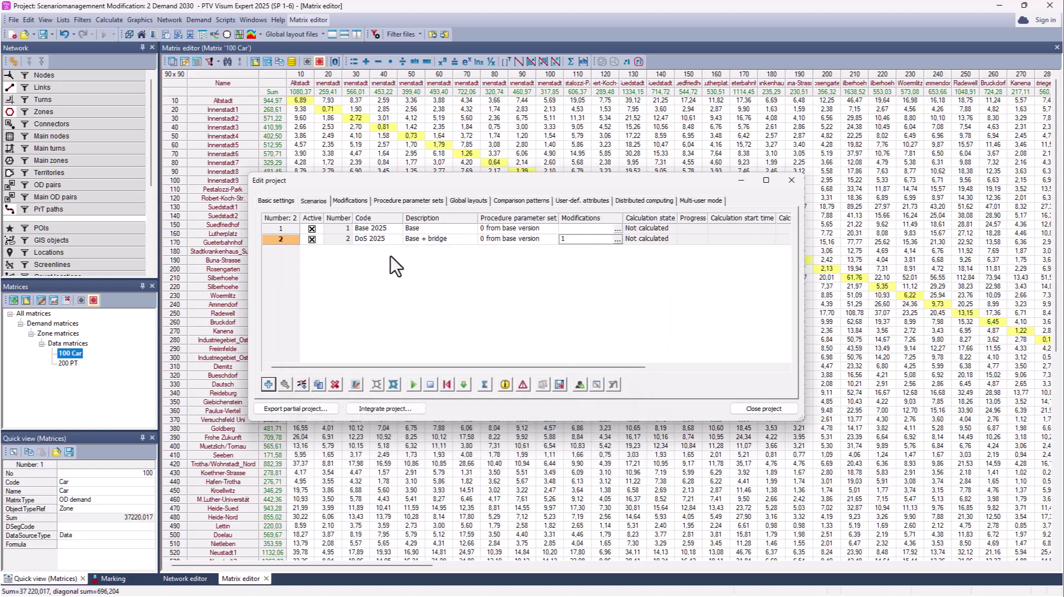
left_click(268, 385)
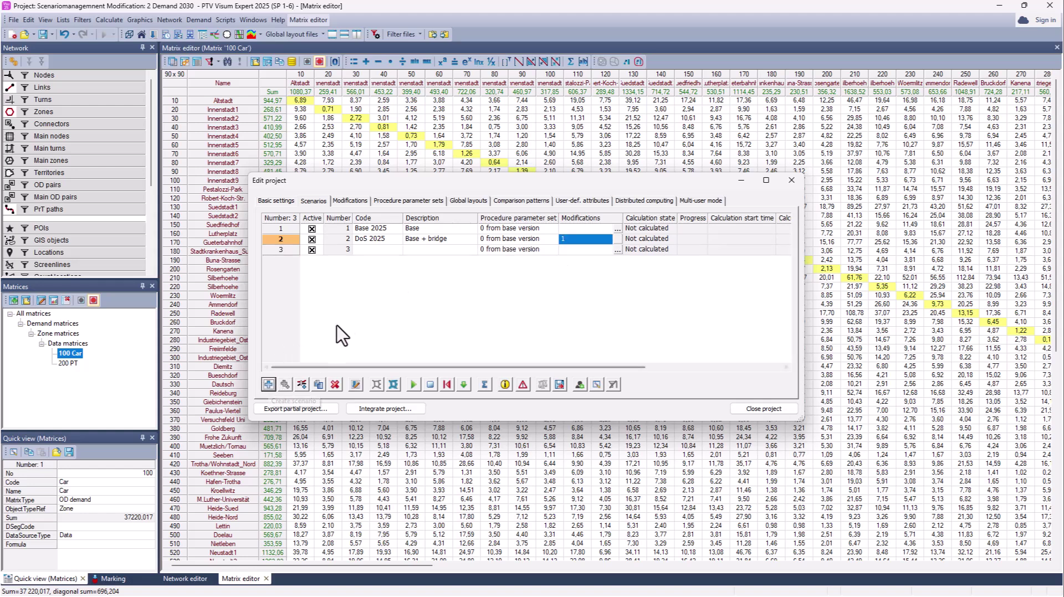
Set scenario 3 to Future 2030, described Base + demand 2030, using the Demand 2030 modification
left_click(361, 250)
type("Future 2030")
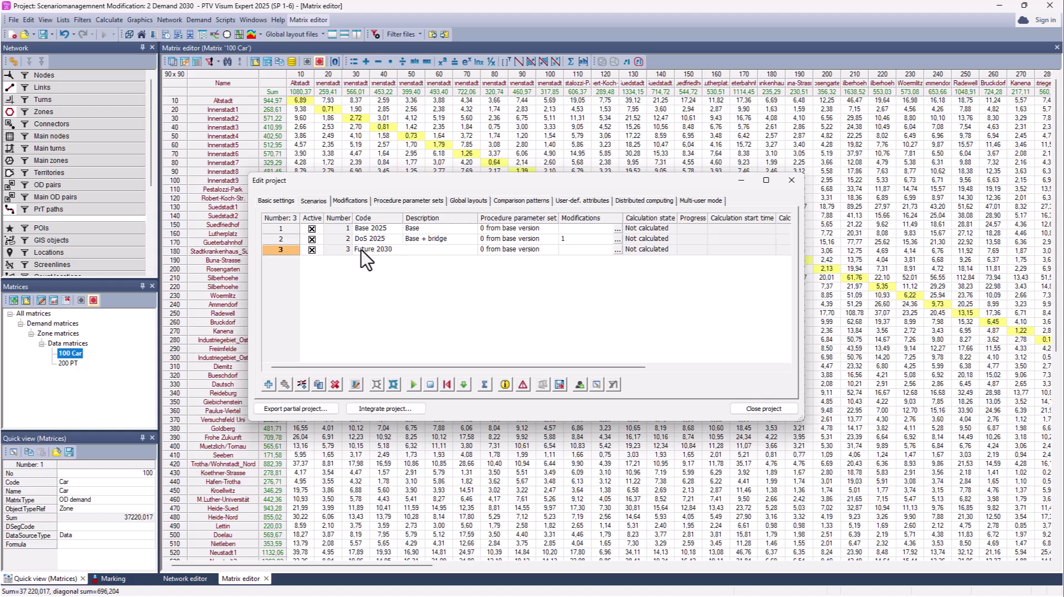
left_click(421, 229)
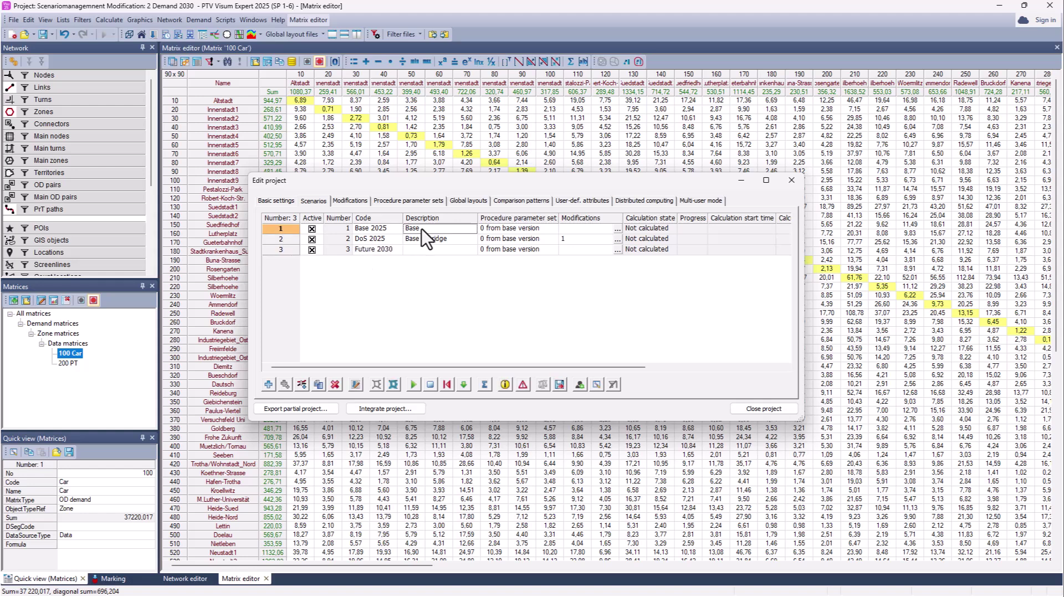
left_click(423, 249)
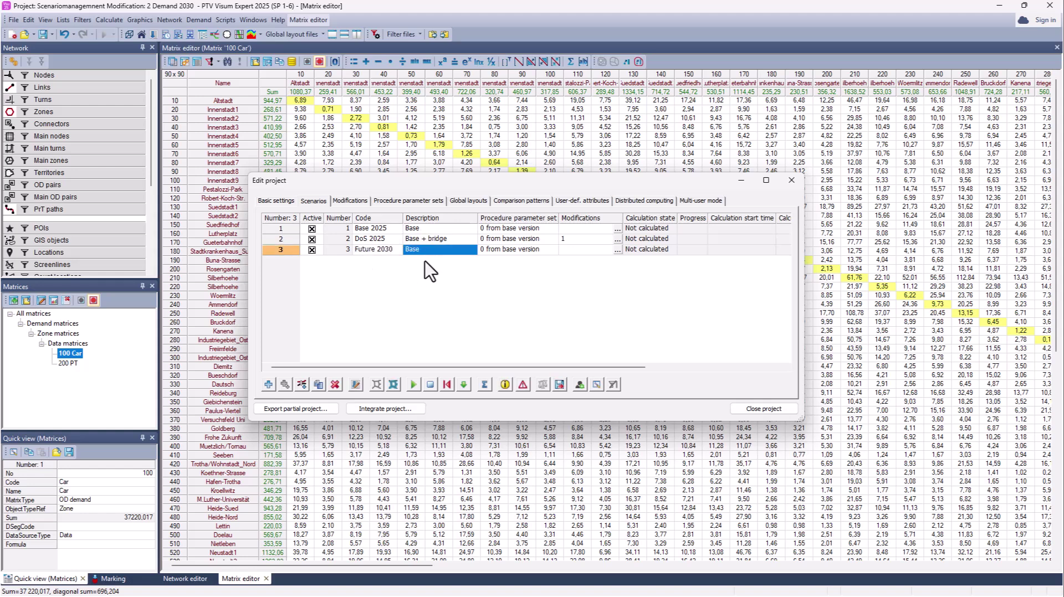
type("Base")
type("+ Demand 2030")
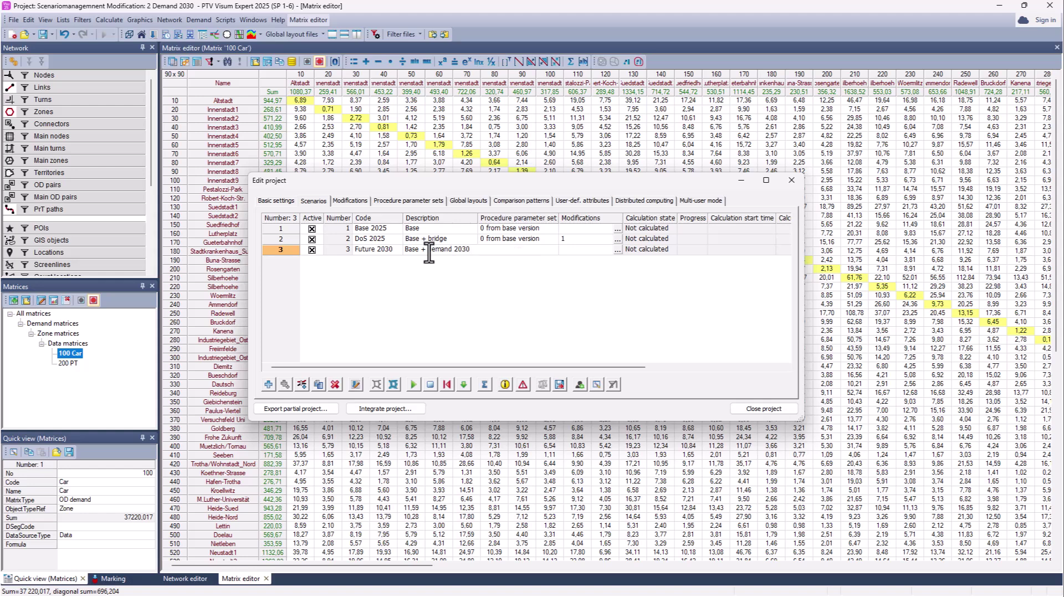
left_click(448, 281)
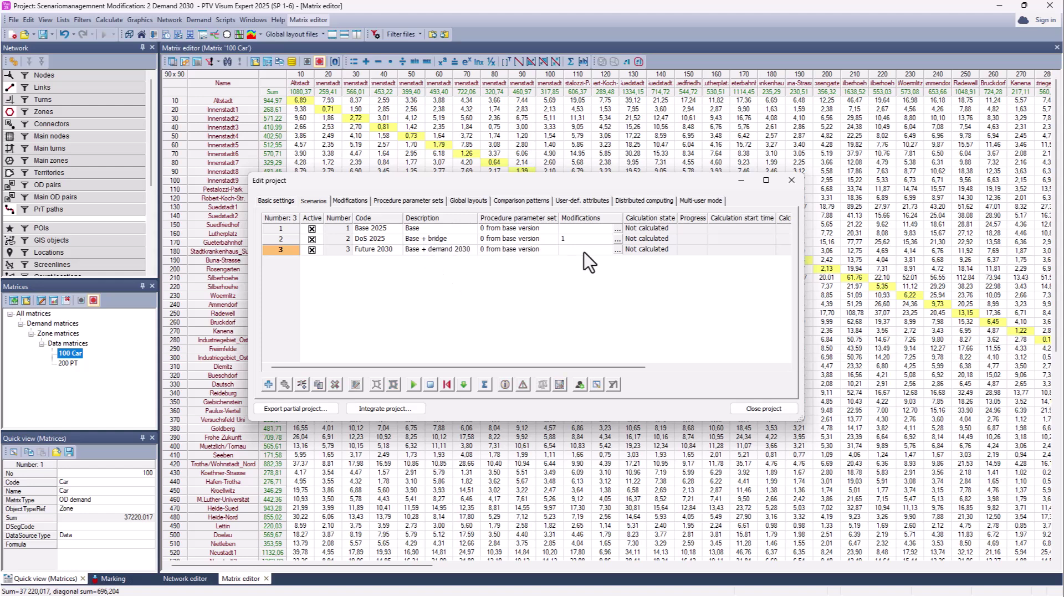
left_click(617, 250)
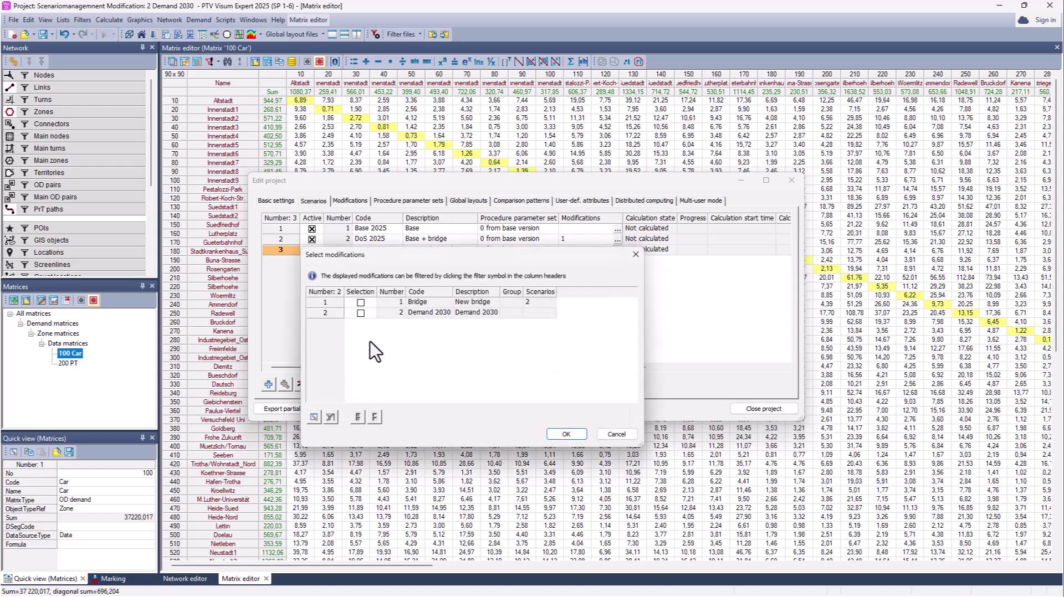
left_click(361, 313)
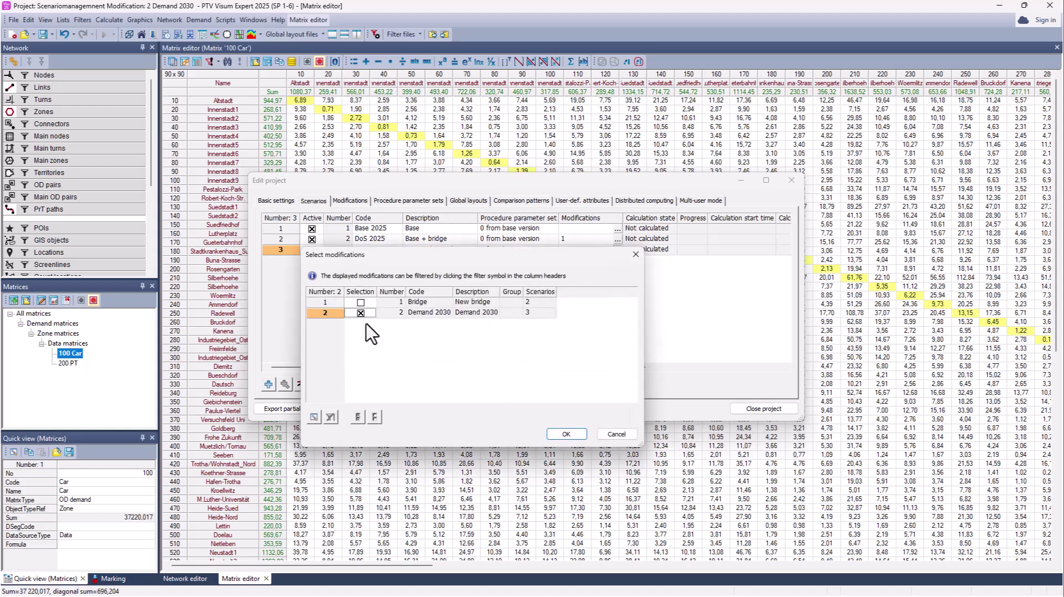
left_click(565, 435)
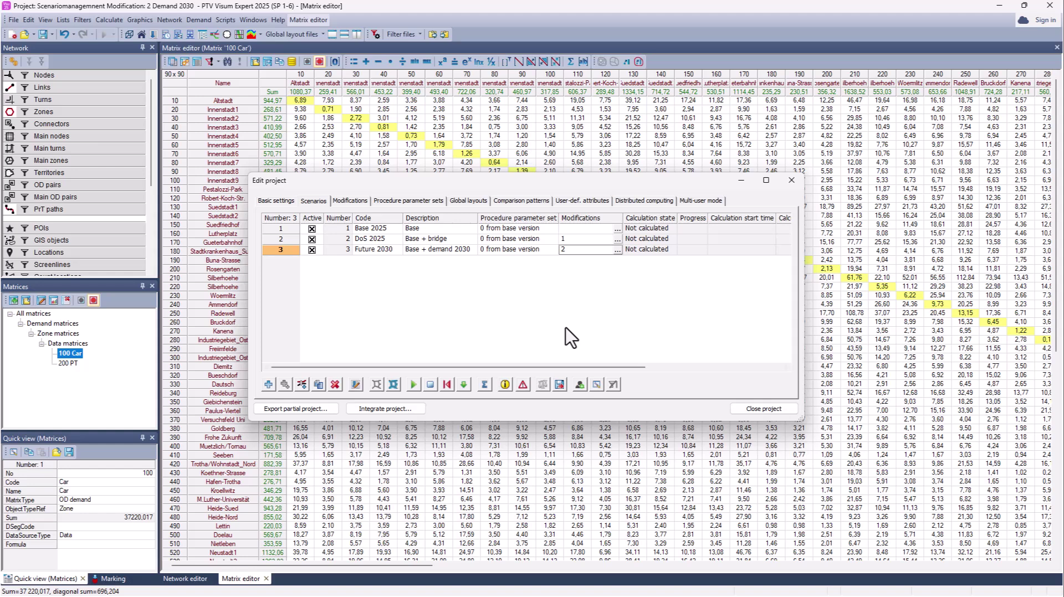
Add scenario 4 coded DoS 2030 with description Base + bridge + demand 2030
left_click(268, 385)
left_click(365, 261)
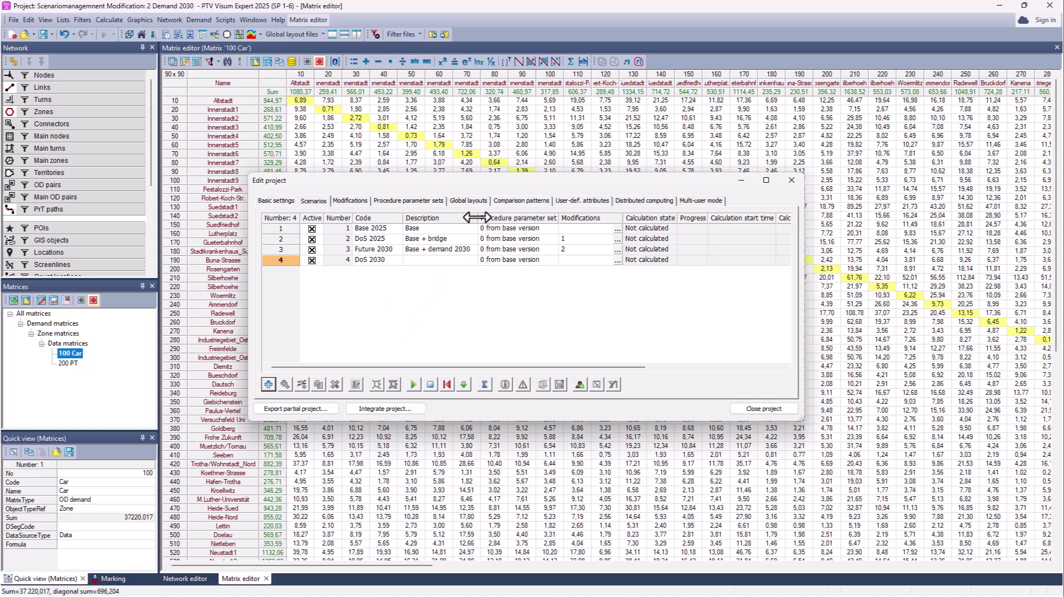
left_click_drag(477, 218, 501, 218)
left_click(466, 240)
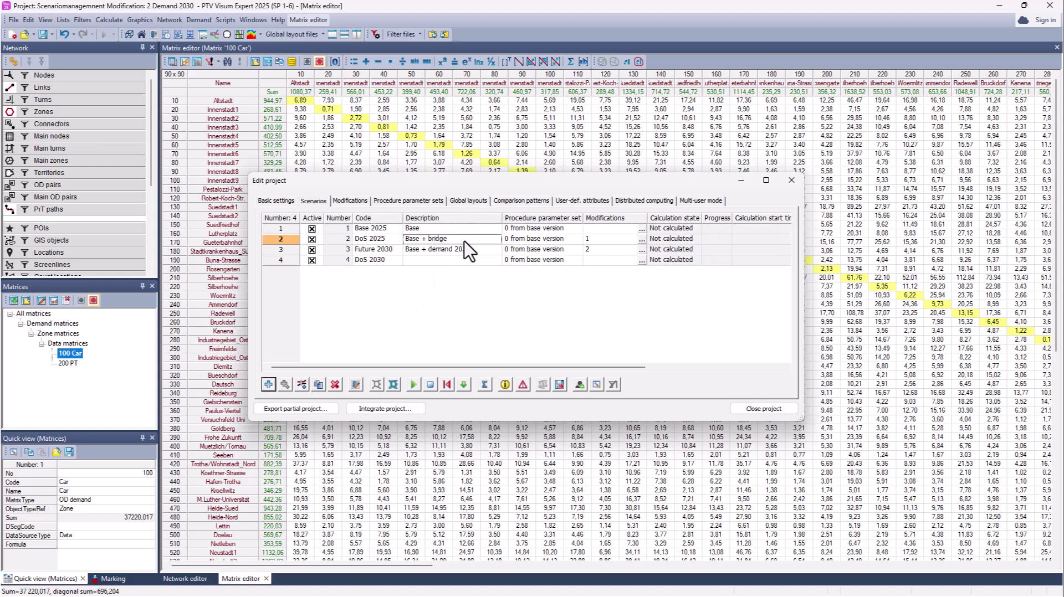
left_click(463, 261)
type("Base + bridge")
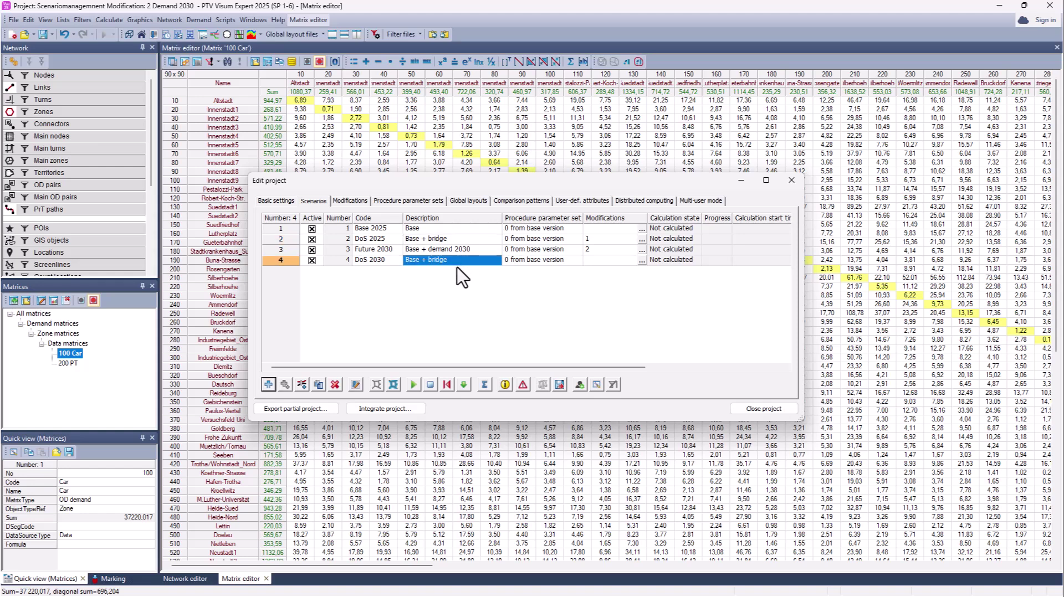
left_click(455, 261)
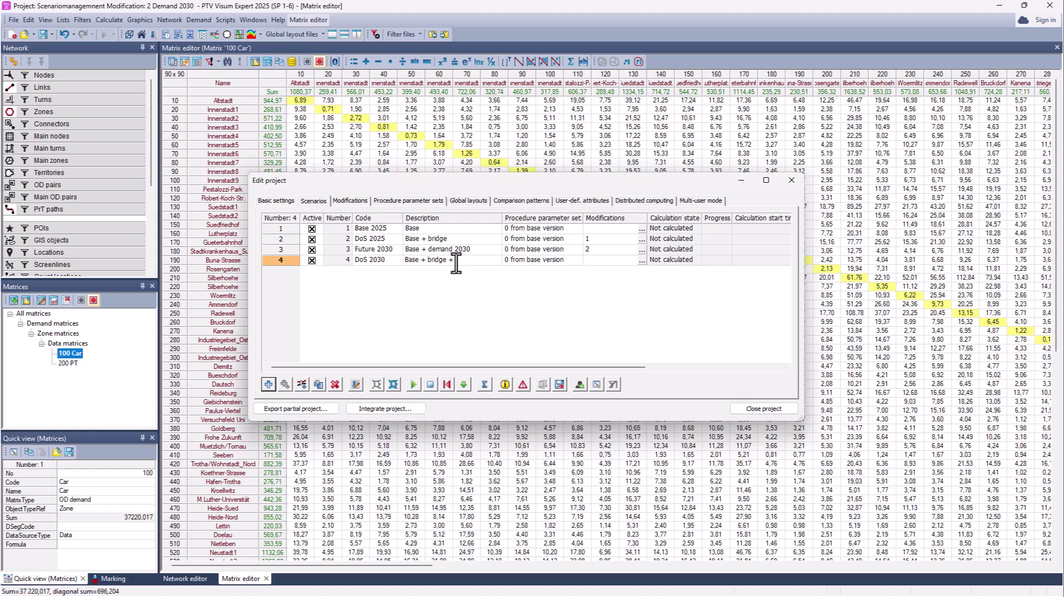
type("+ demand 2030")
key("Return")
Assign both the Bridge and Demand 2030 modifications to scenario 4
left_click(641, 259)
left_click(641, 260)
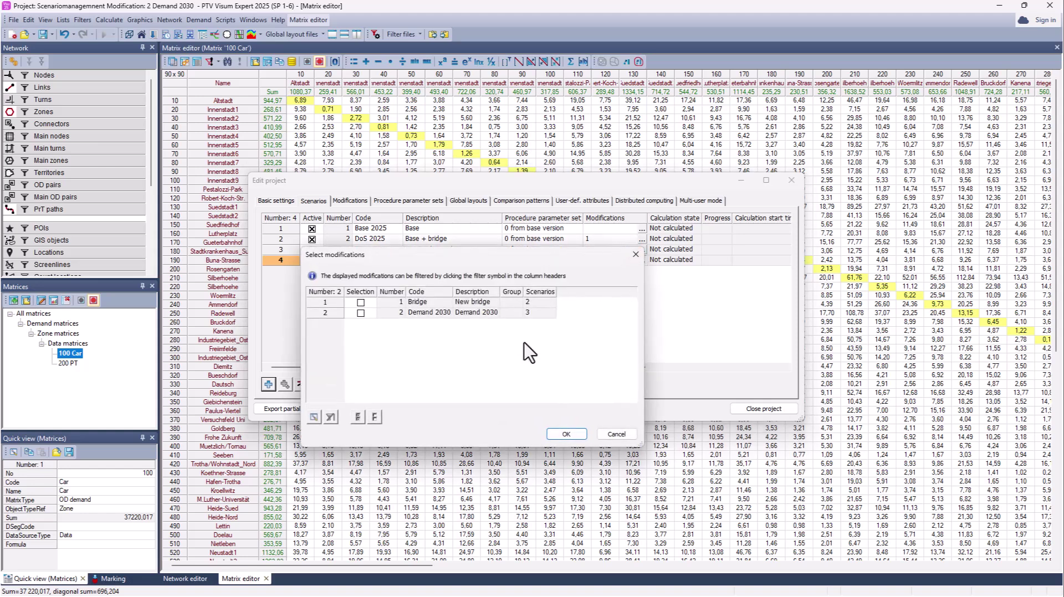
left_click(361, 302)
left_click(360, 313)
left_click(361, 313)
left_click(566, 434)
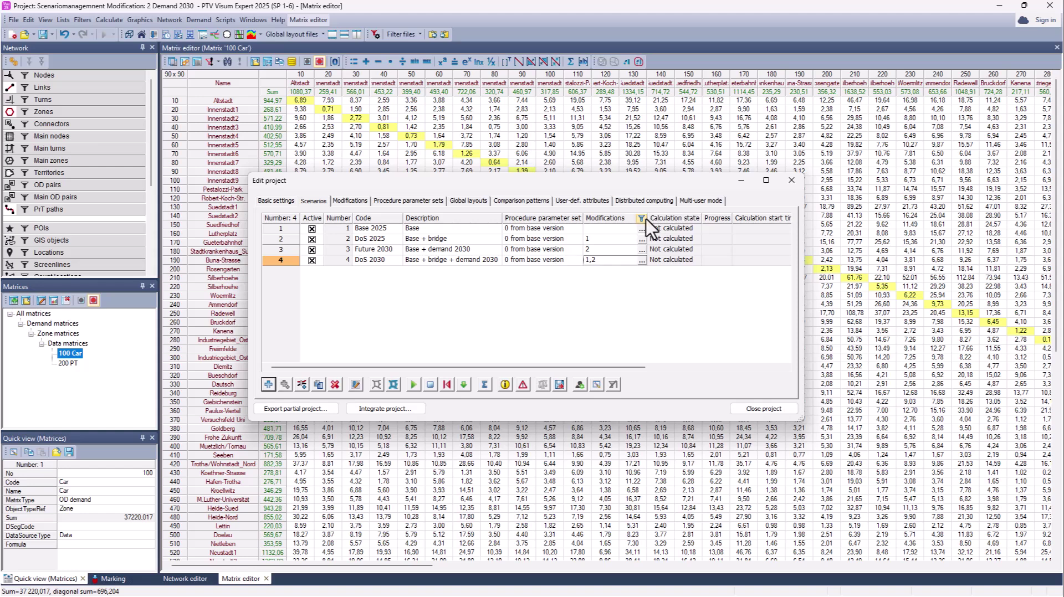
left_click_drag(647, 218, 658, 218)
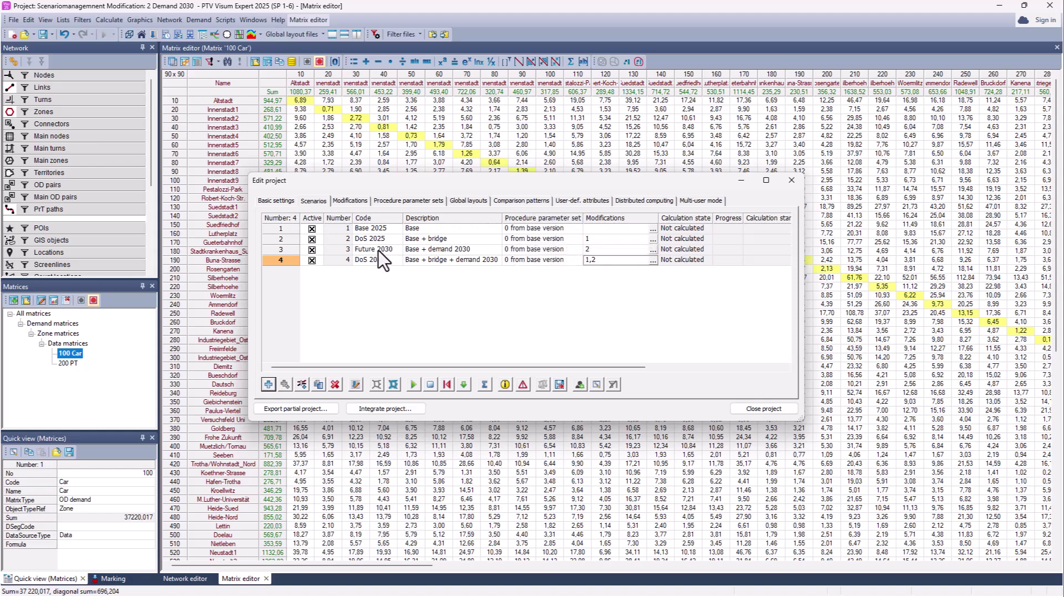
Open and cancel the base version, close the procedure sequence, then show the Procedure parameter sets page
left_click(275, 201)
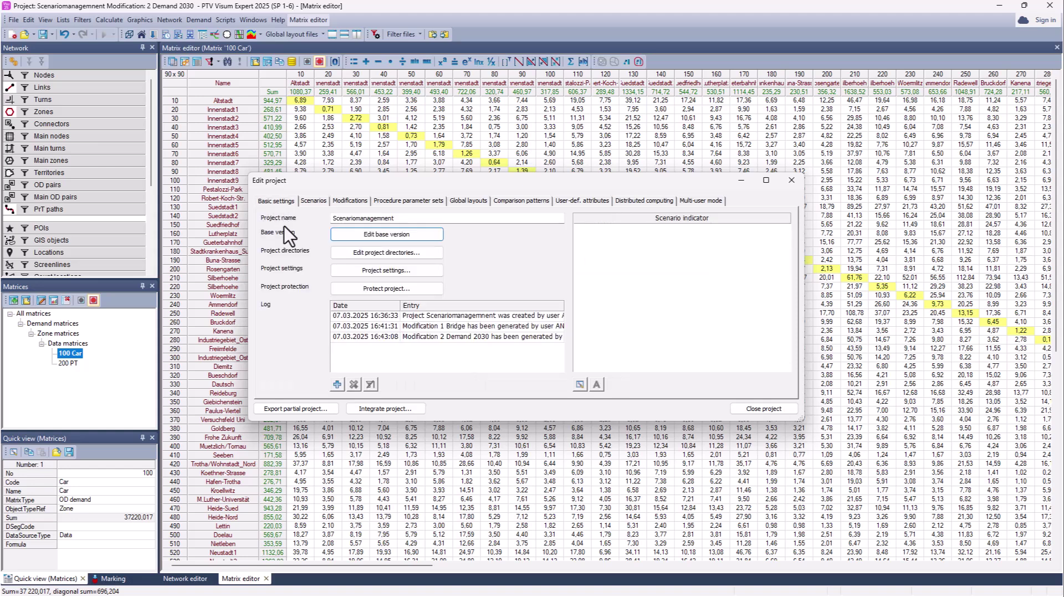
left_click(361, 237)
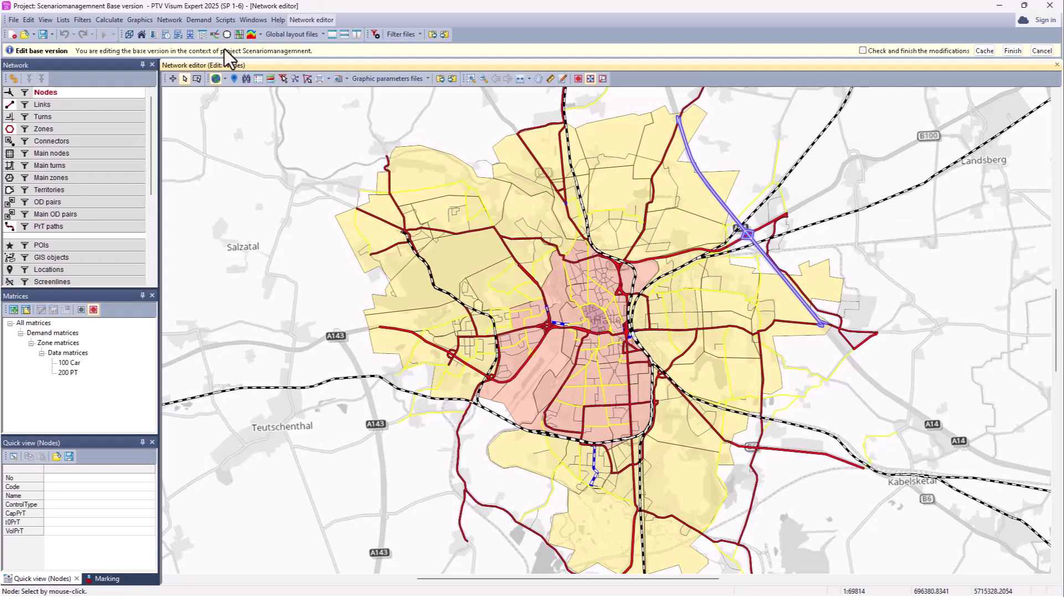
left_click(1039, 51)
left_click(109, 20)
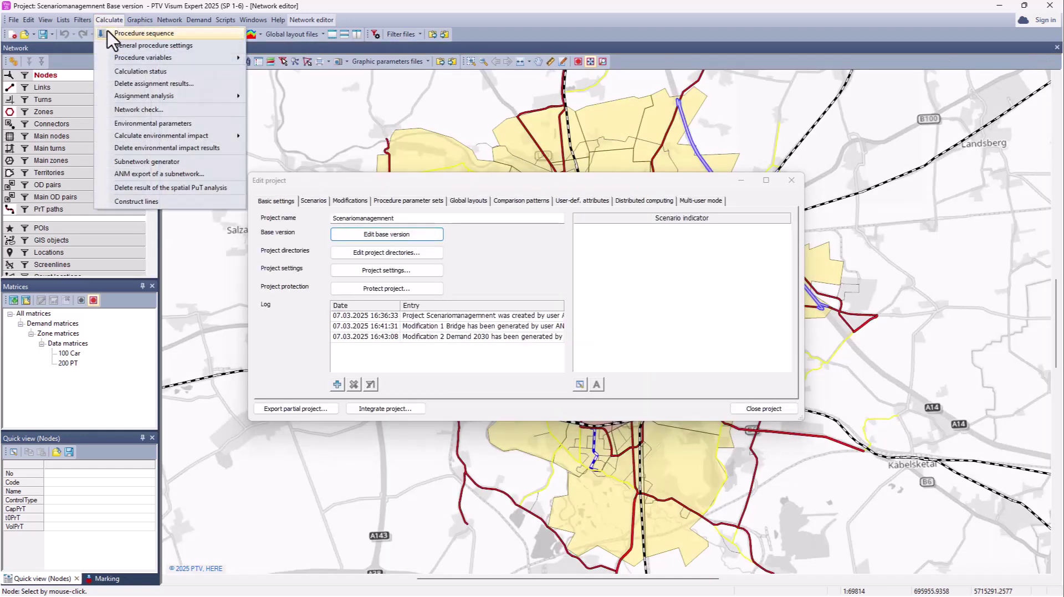
left_click(119, 32)
left_click_drag(388, 183, 365, 221)
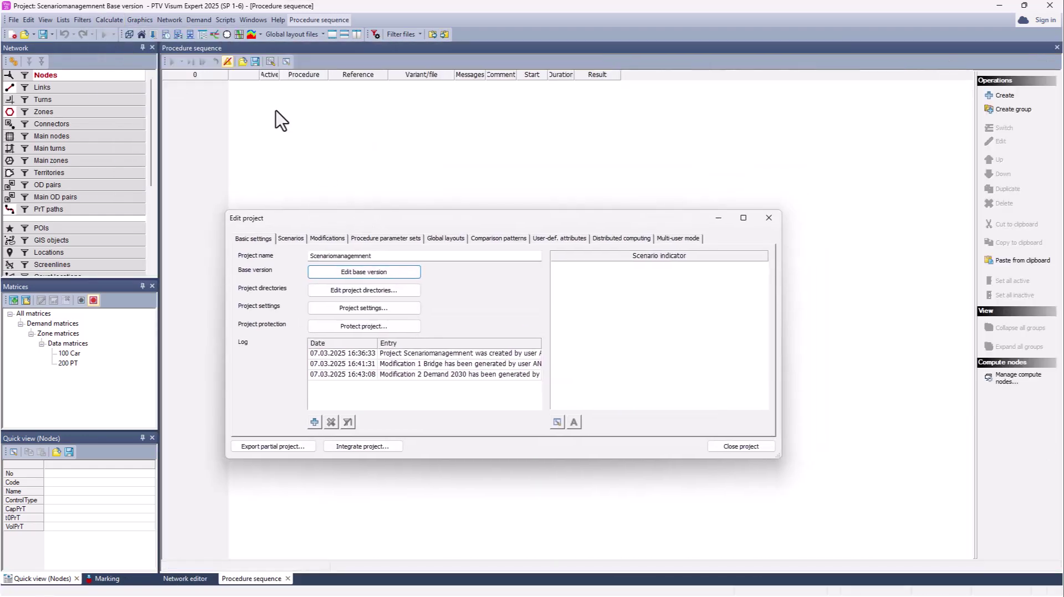
left_click(288, 578)
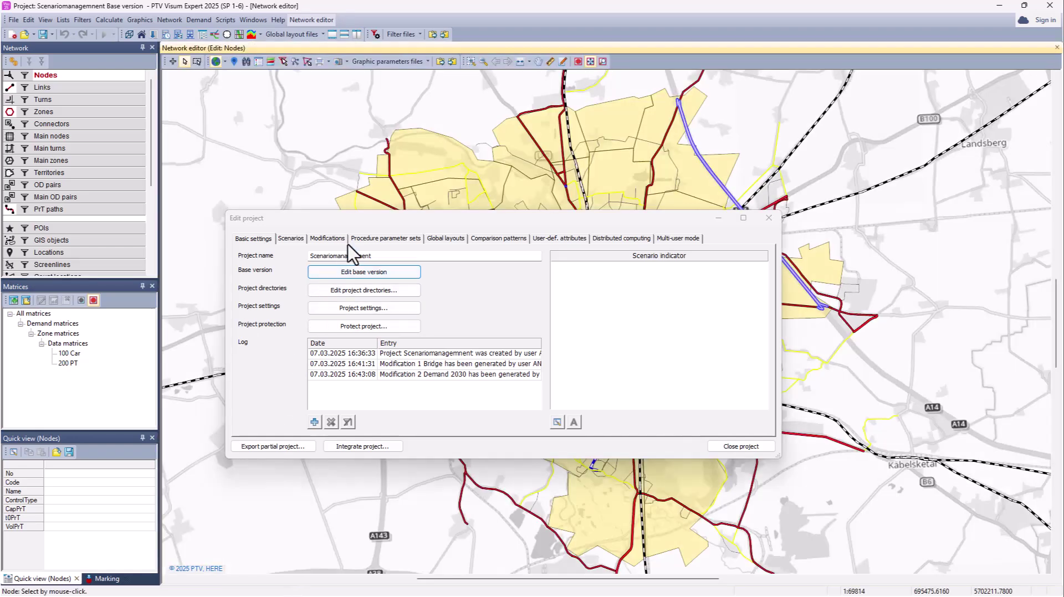
left_click(357, 239)
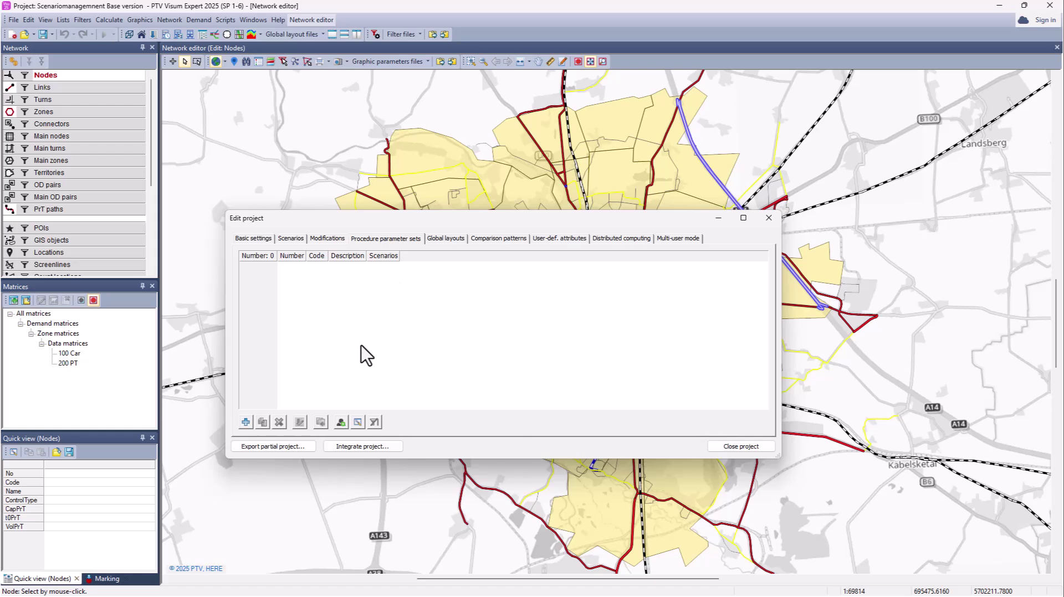
Create procedure parameter set 1, coded PrT Assignment, from the currently loaded procedure parameters
left_click(245, 423)
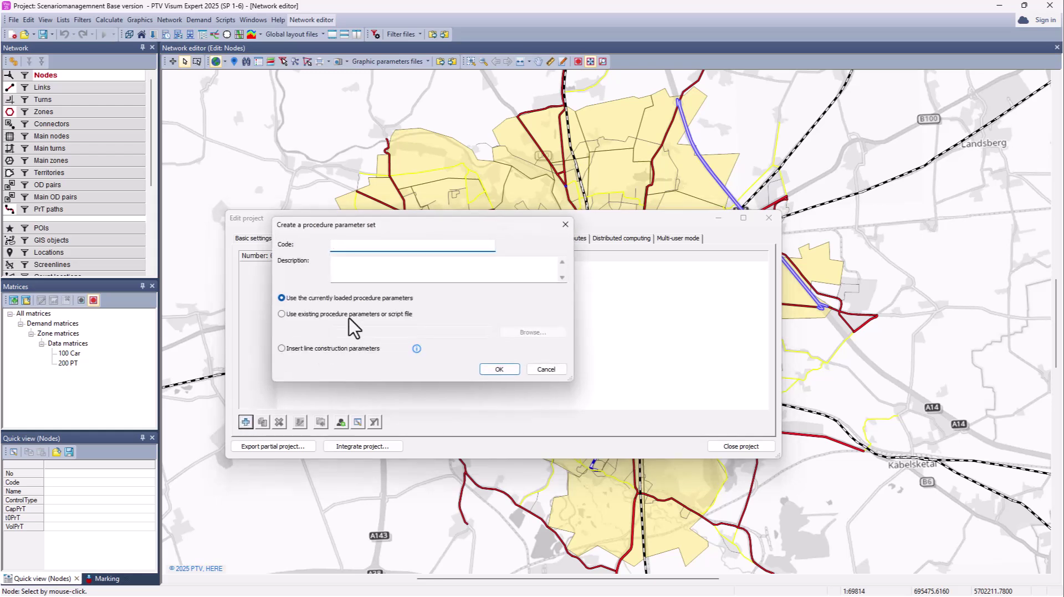
left_click(417, 347)
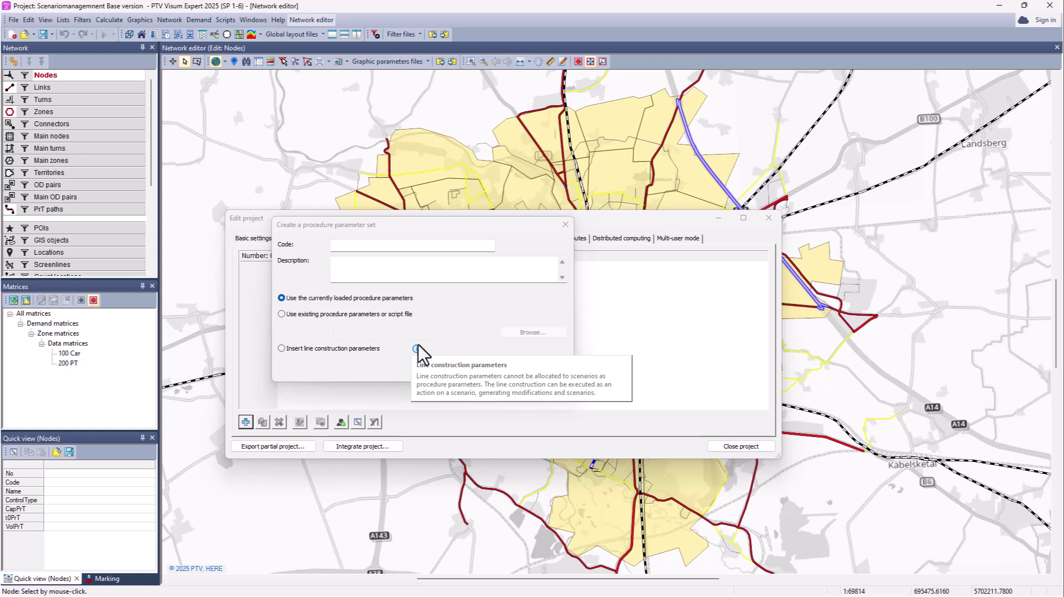
left_click(349, 245)
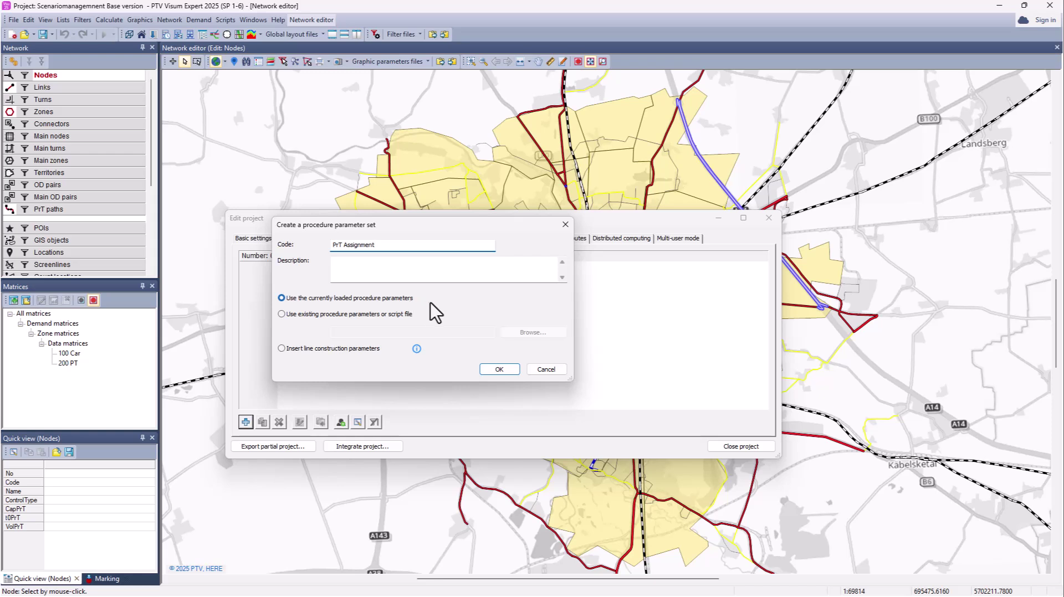
left_click(493, 372)
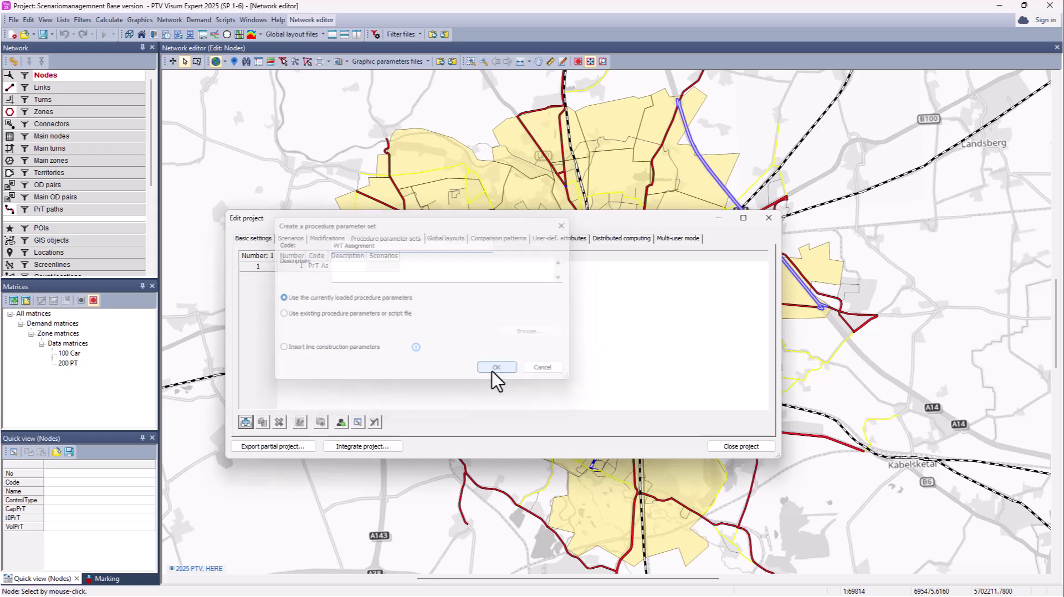
left_click_drag(326, 257, 449, 256)
left_click_drag(323, 256, 331, 256)
left_click(349, 267)
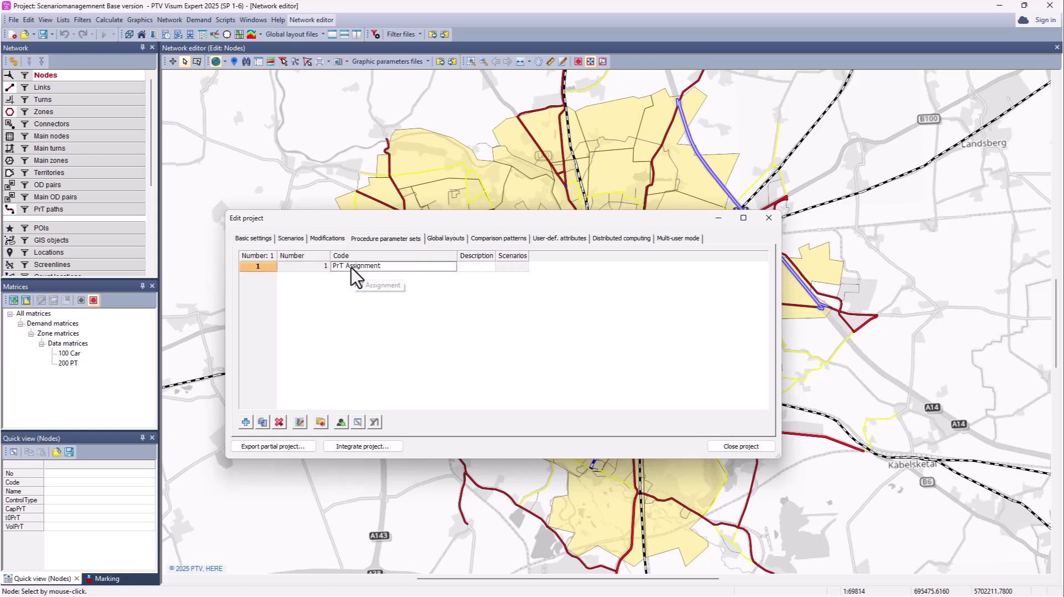
Add a Delete assignment results step to the PrT Assignment procedure sequence
left_click(300, 423)
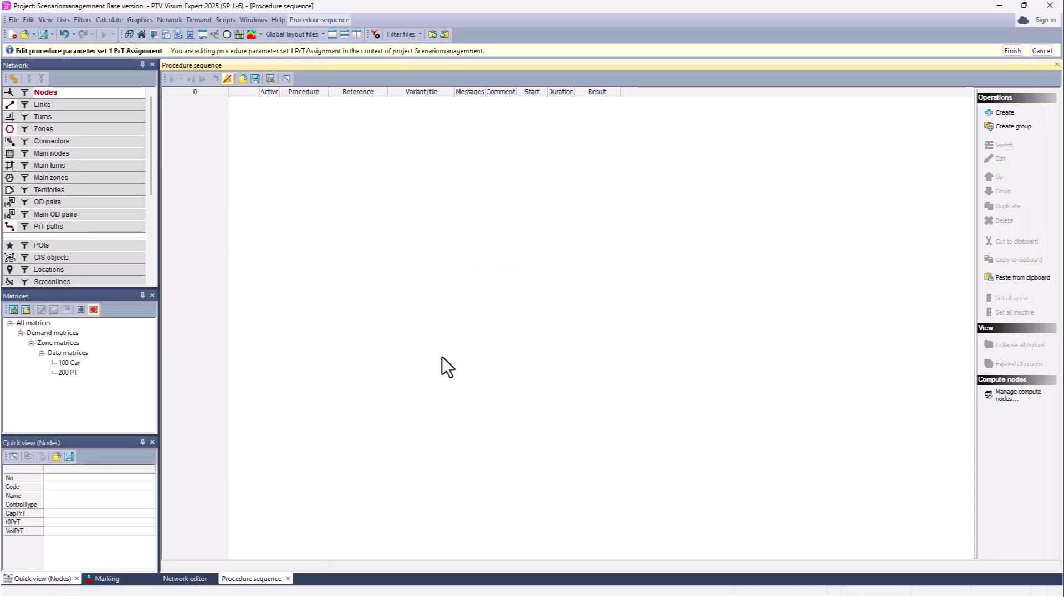
left_click(1001, 114)
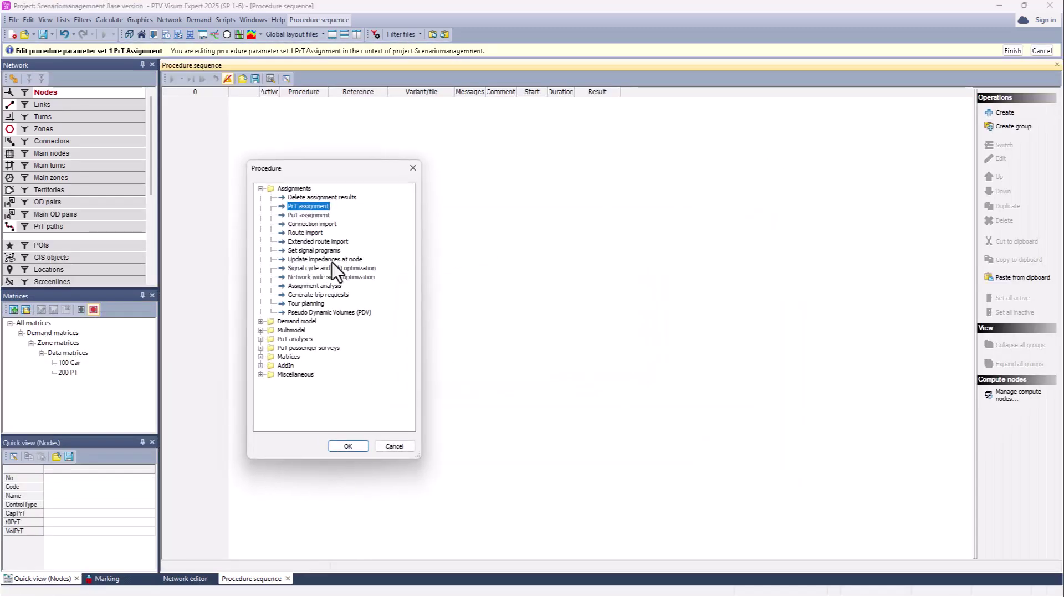
double_click(327, 198)
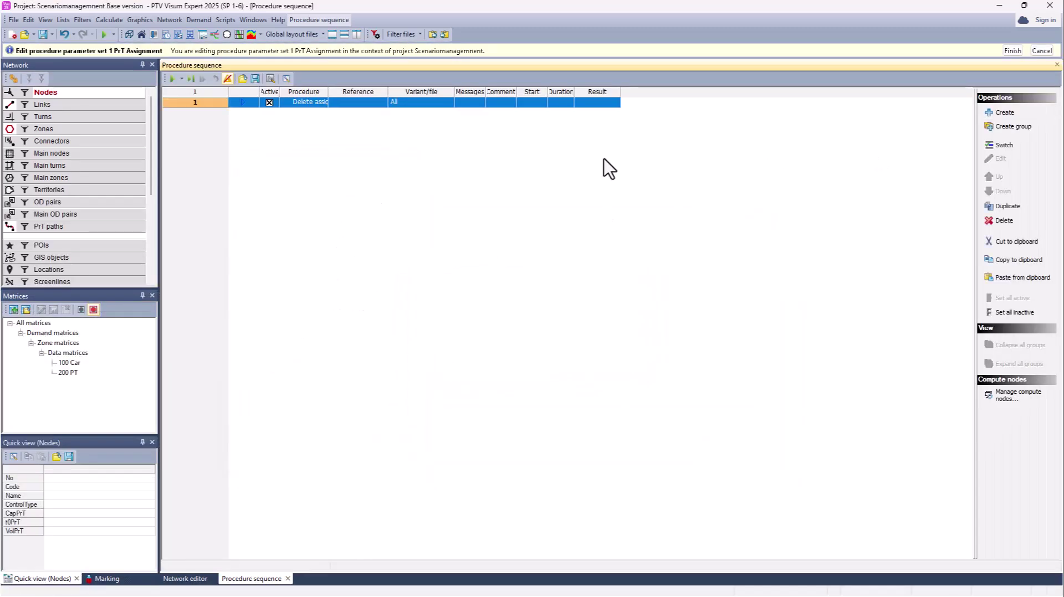
left_click_drag(330, 89, 399, 88)
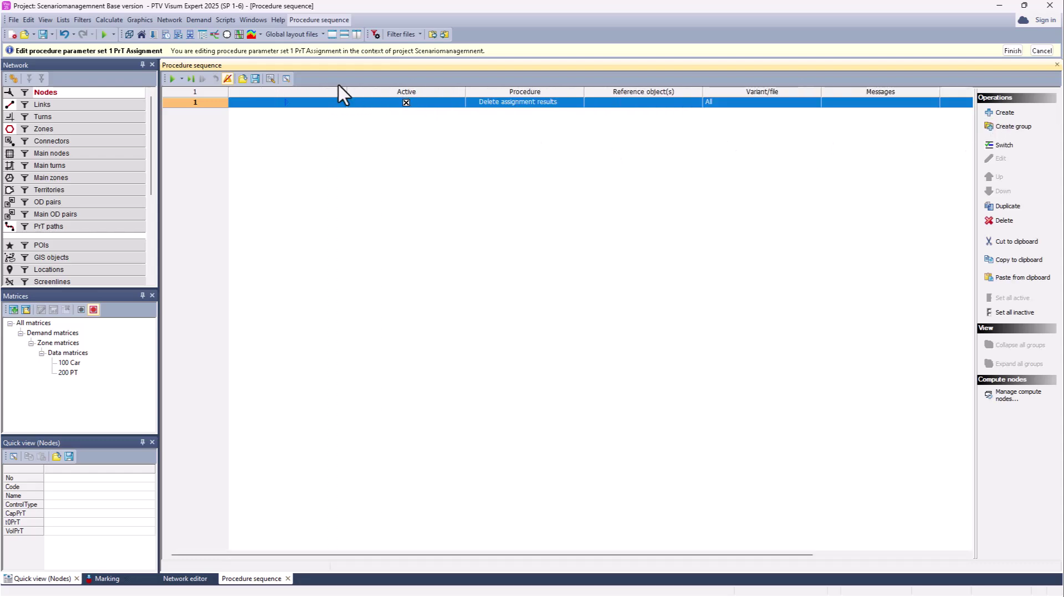
left_click_drag(346, 90, 271, 90)
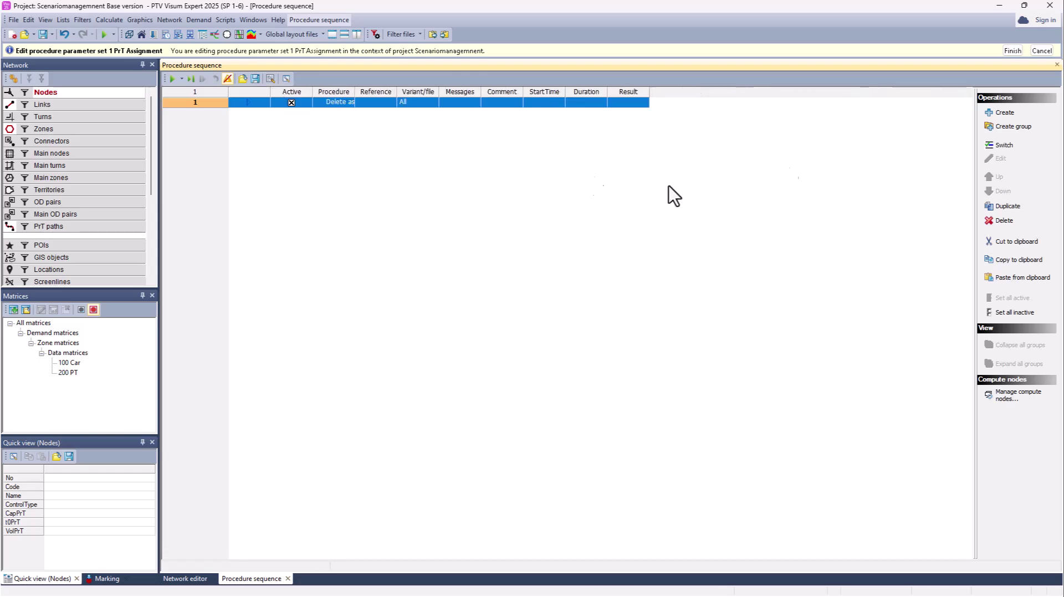
Add a PrT assignment step after it, limited to demand segment CAR_T Car Trips, and finish
left_click(1002, 114)
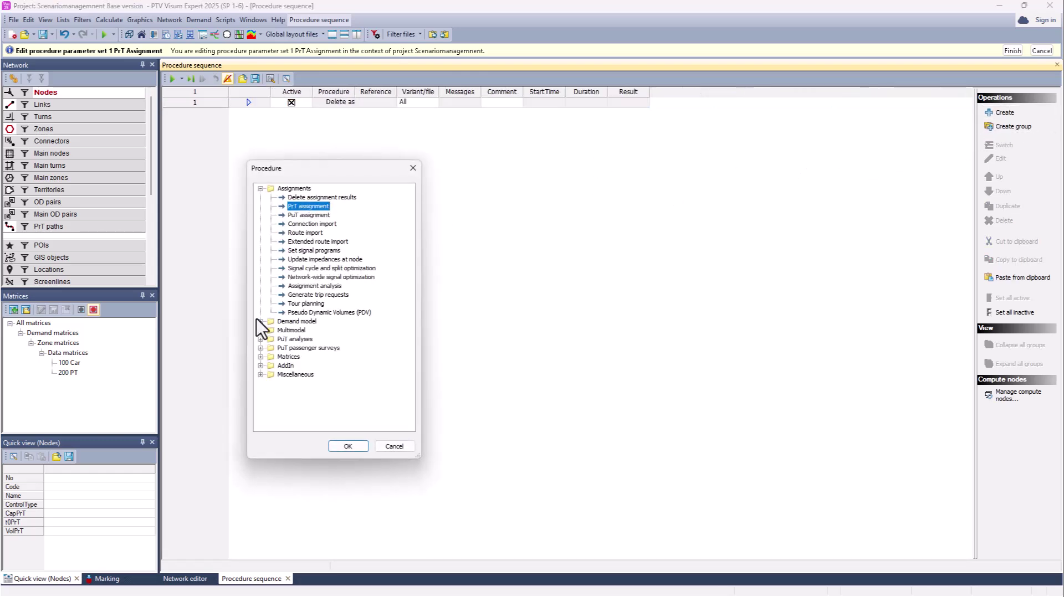
double_click(299, 207)
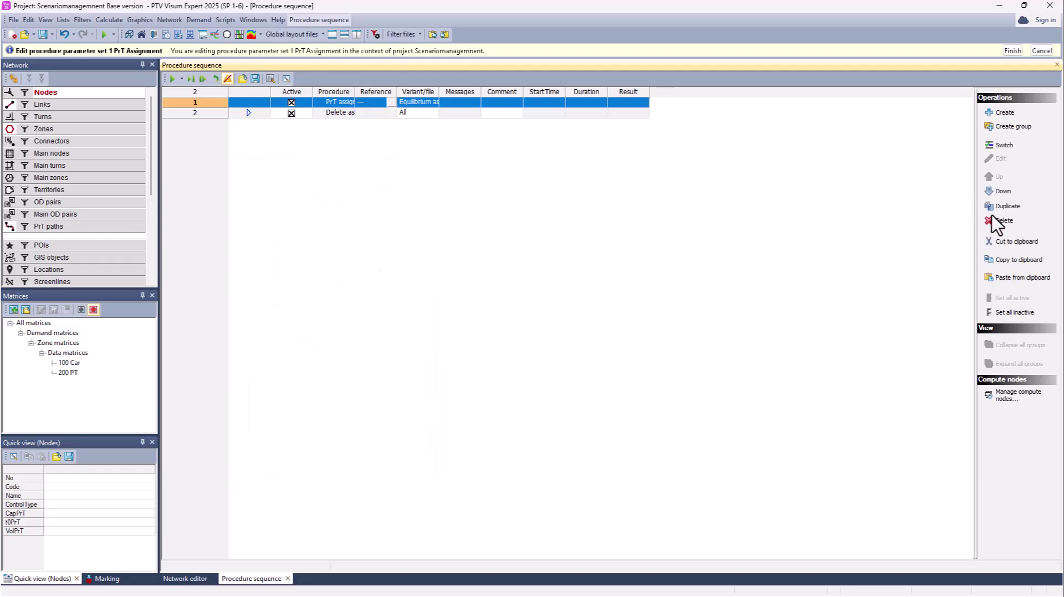
left_click(1001, 192)
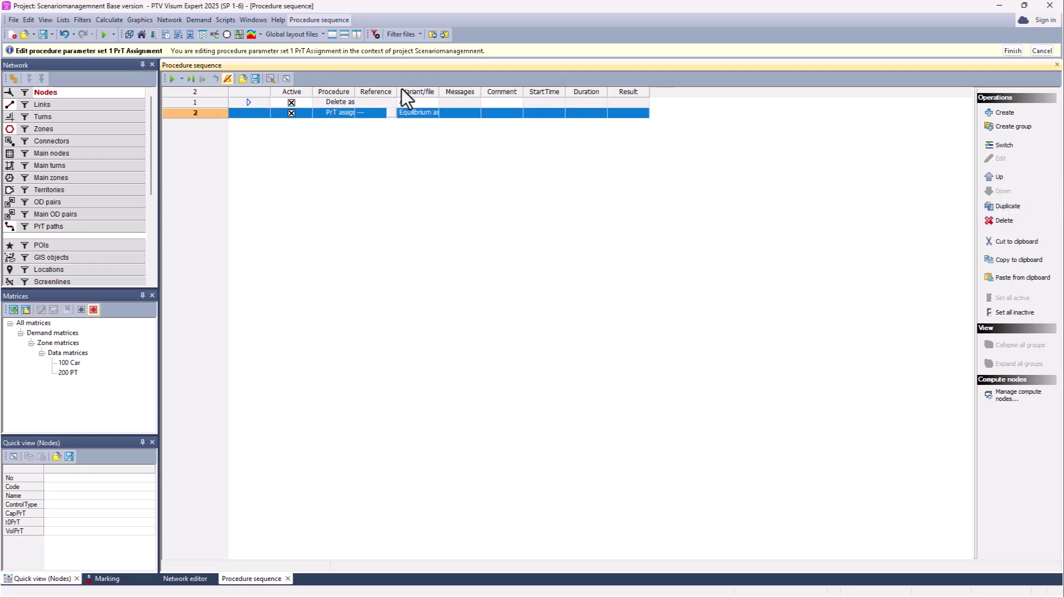
left_click_drag(397, 91, 431, 92)
left_click(427, 113)
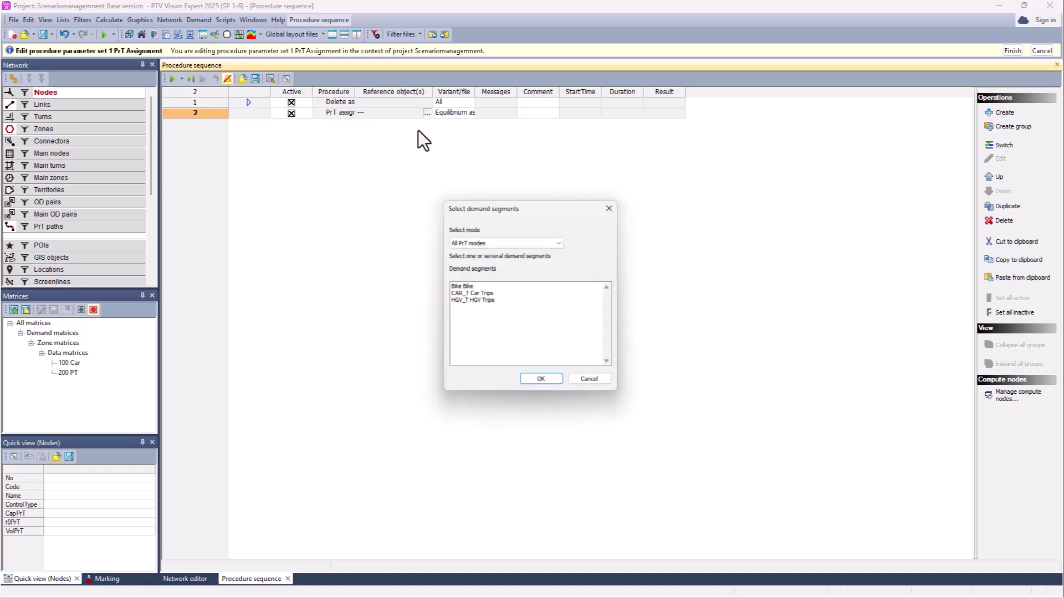
left_click(474, 294)
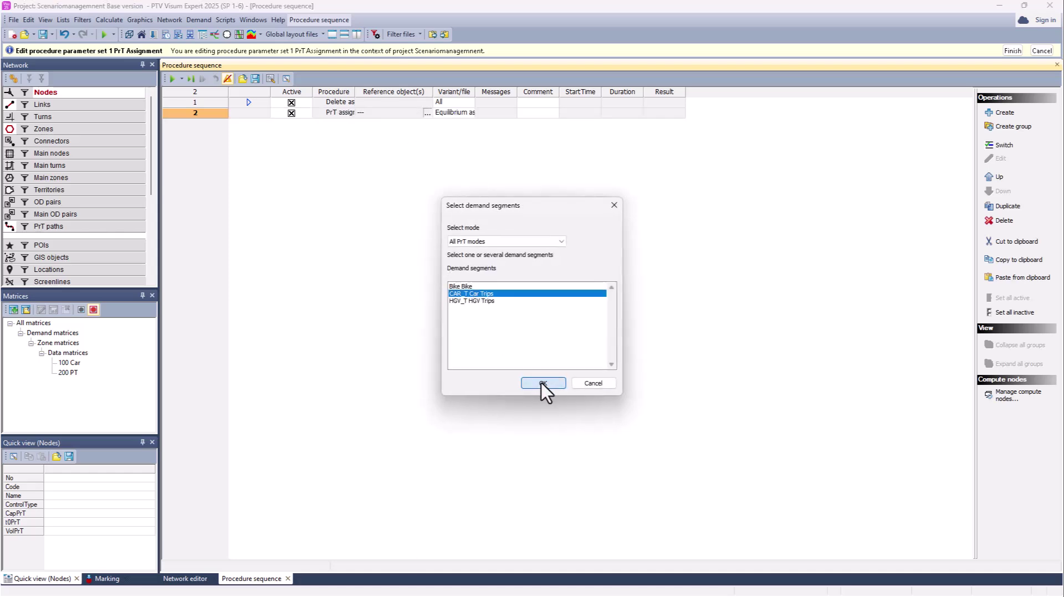
left_click(543, 384)
left_click_drag(475, 91, 531, 92)
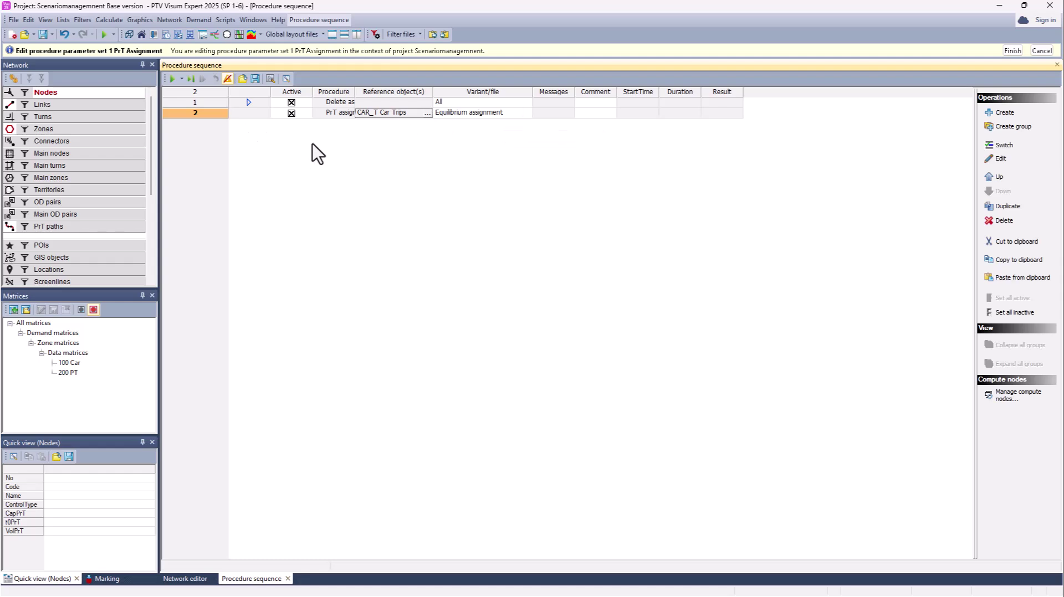
left_click(1012, 51)
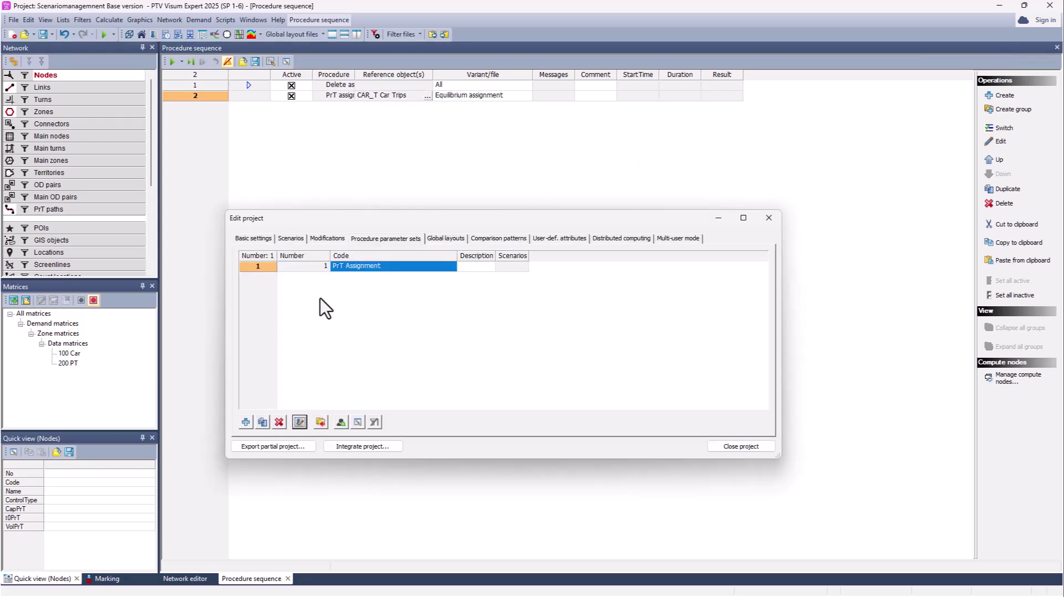
Assign parameter set 1 PrT Assignment to Base 2025, DoS 2025 and scenarios 3 and 4
left_click(290, 238)
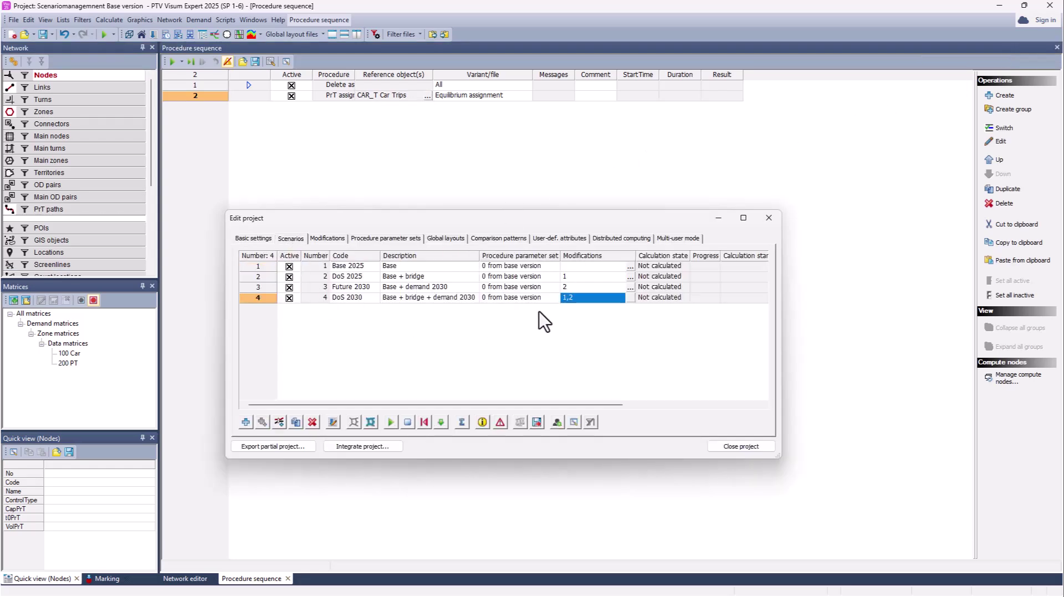
left_click(555, 266)
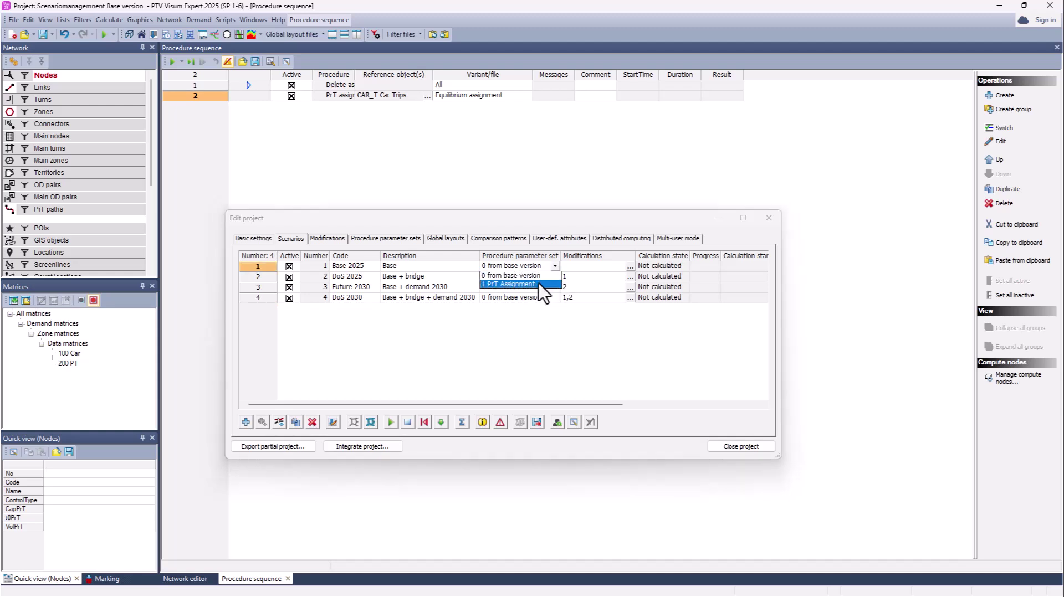
left_click(540, 285)
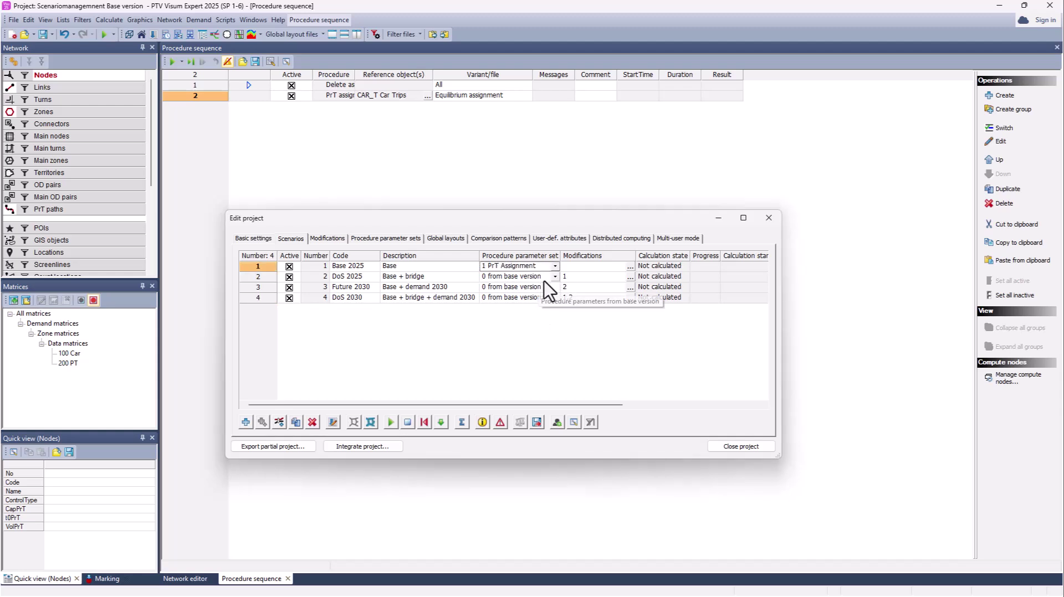
left_click(555, 276)
left_click(543, 295)
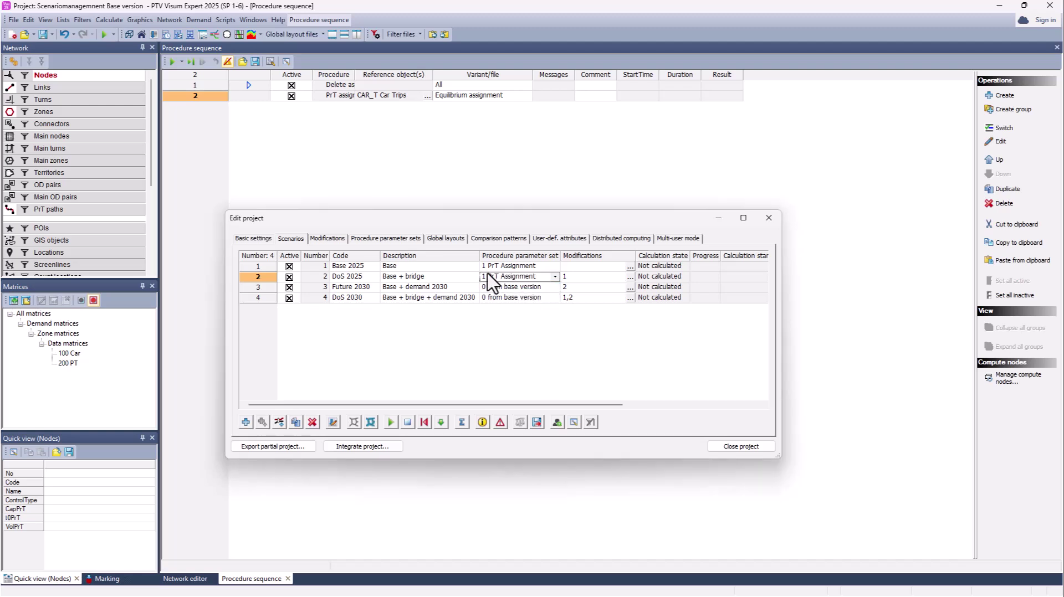
left_click(492, 266)
left_click_drag(498, 287, 497, 296)
scroll(497, 297, "down", 1)
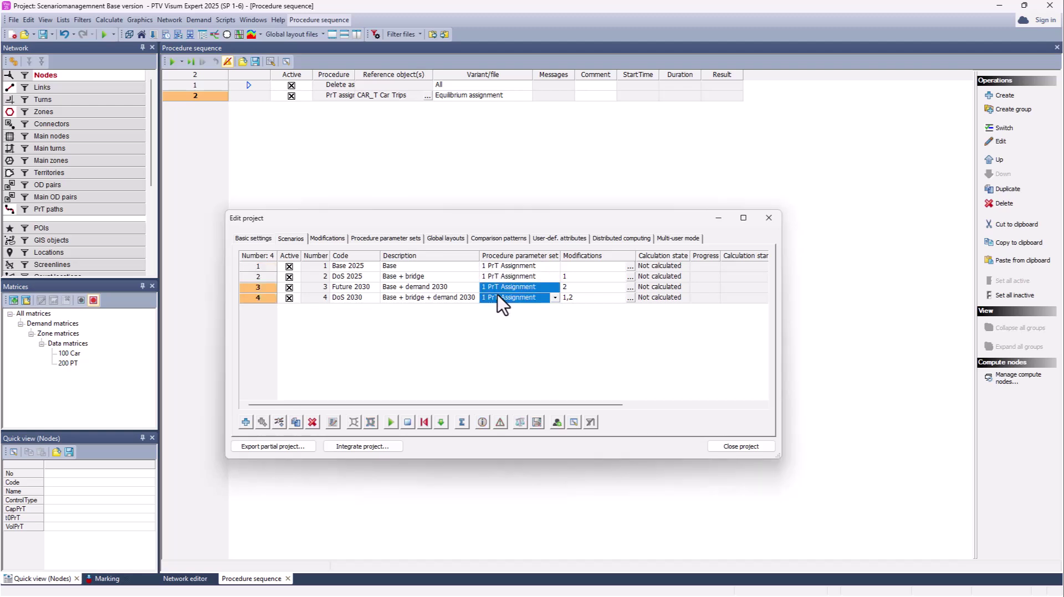
left_click(515, 342)
left_click_drag(560, 255, 566, 255)
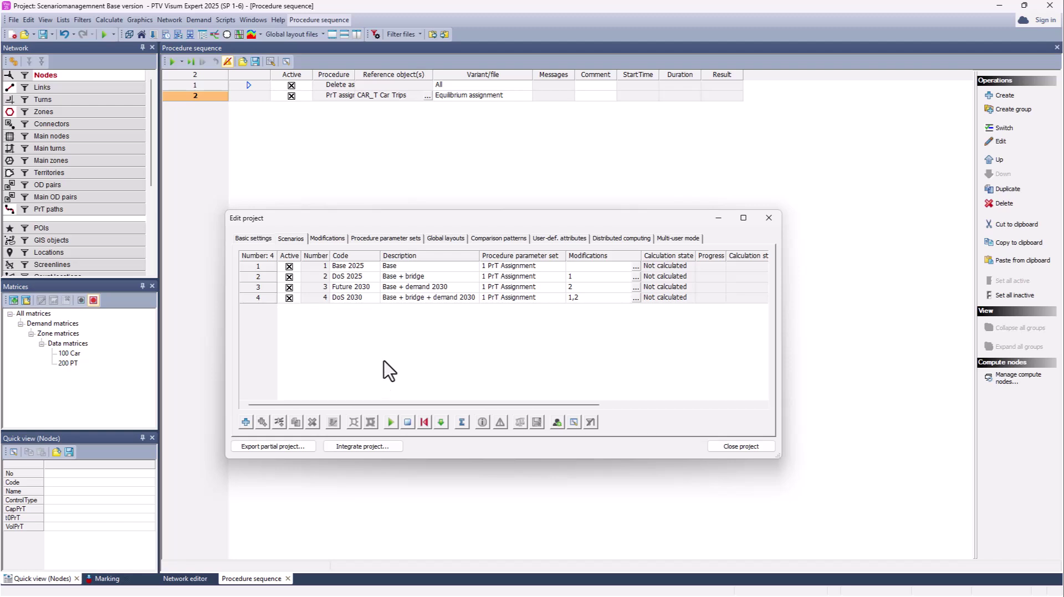
Calculate all four active scenarios on local compute nodes and review the calculation times
left_click(391, 422)
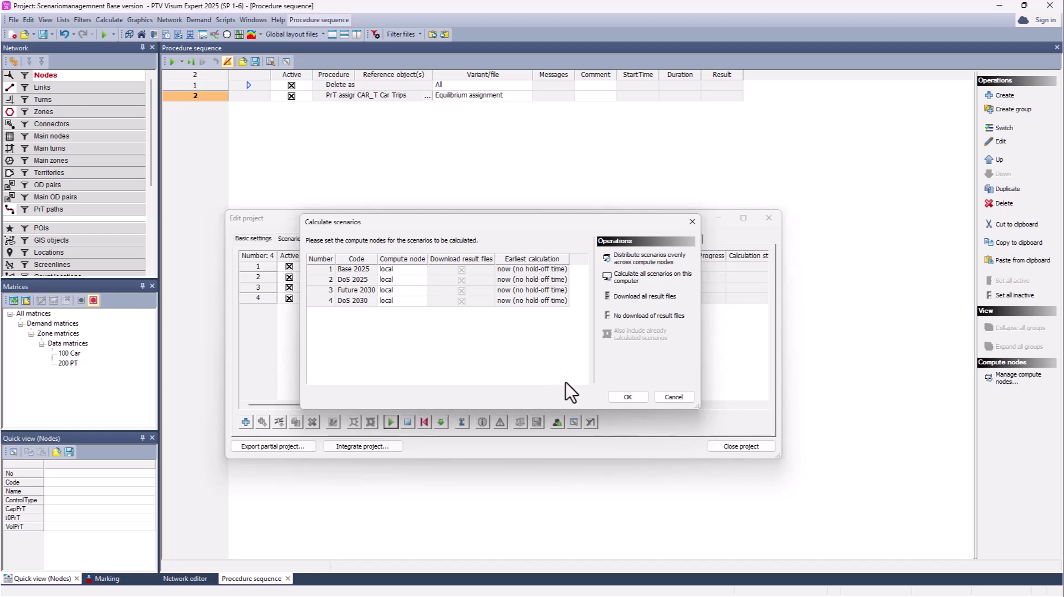
left_click(627, 397)
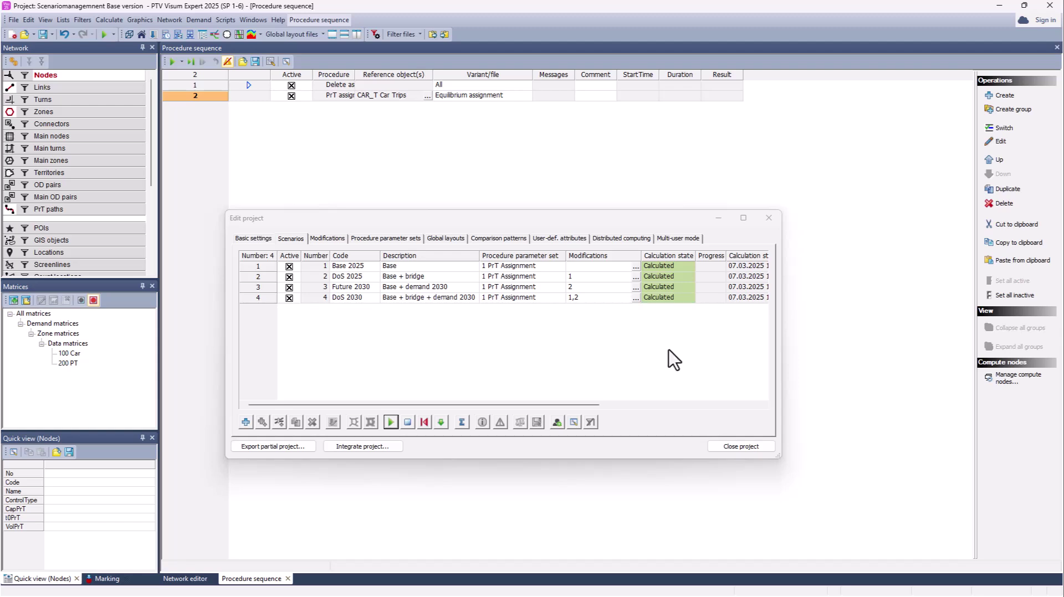
left_click_drag(781, 358, 885, 357)
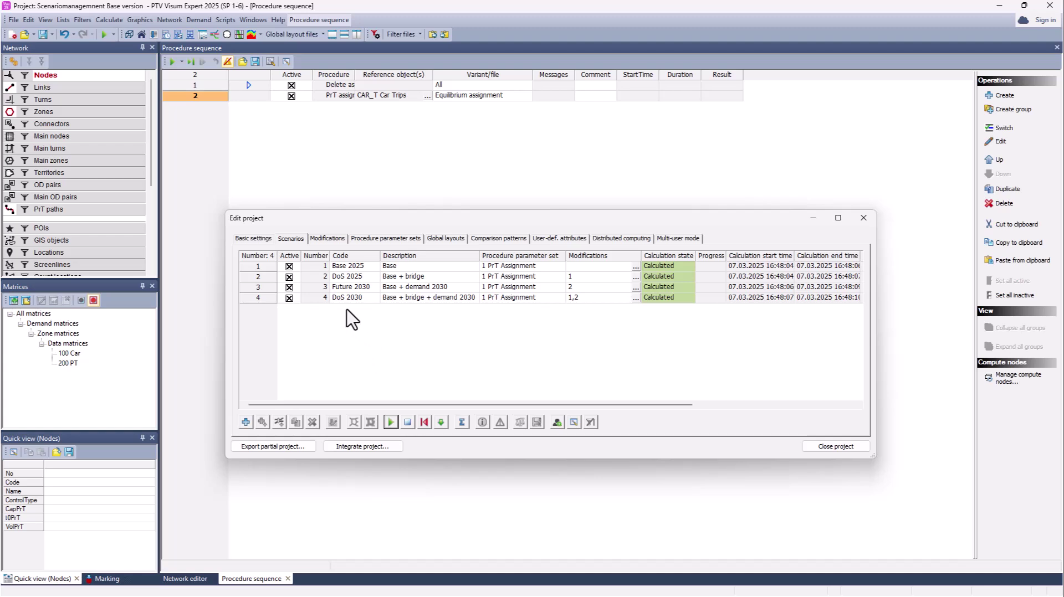
Load the results of the DoS 2025 scenario
left_click(344, 277)
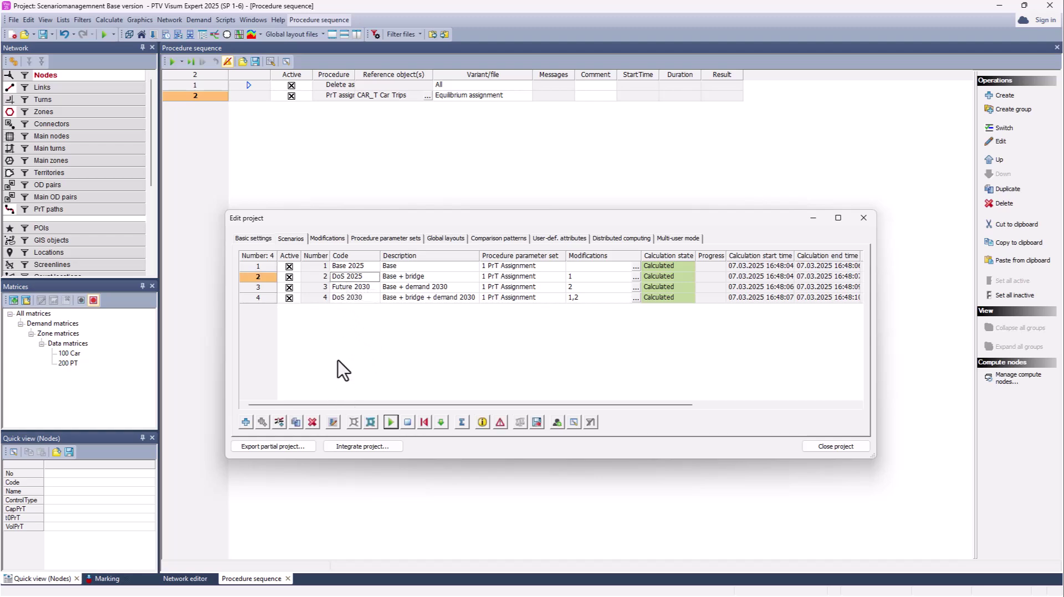
left_click(370, 422)
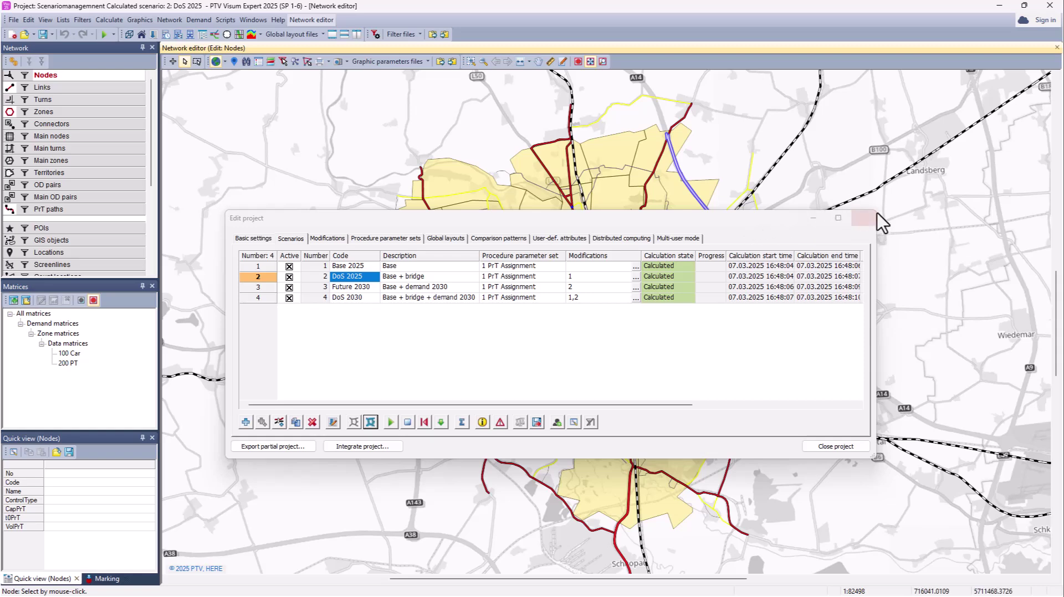
left_click_drag(872, 214, 646, 214)
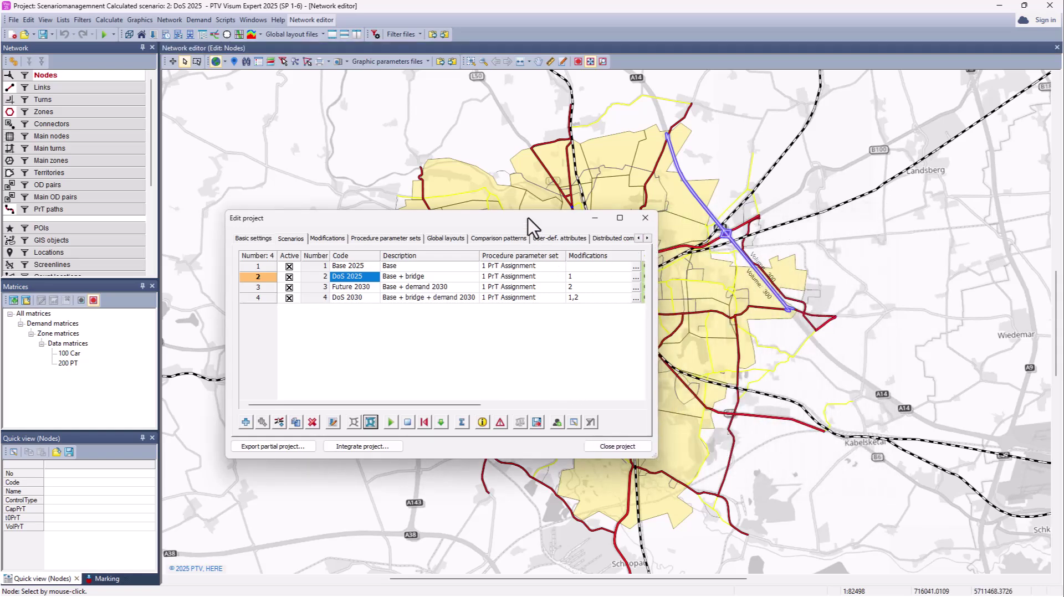
left_click_drag(535, 225, 319, 349)
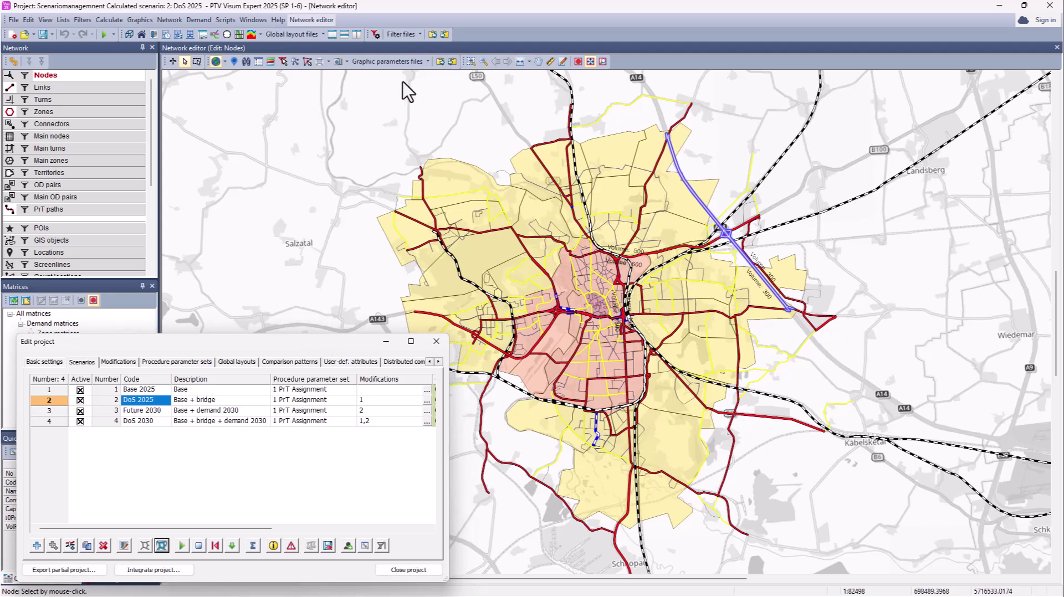
Apply the Car assignment graphic parameters to show car volume link bars
left_click(425, 63)
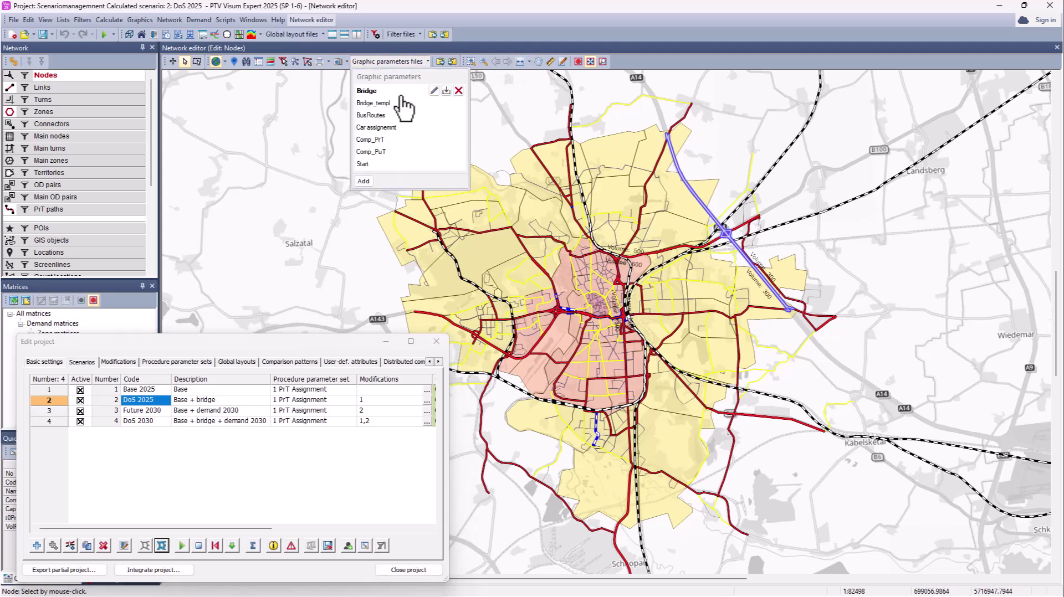
left_click(387, 128)
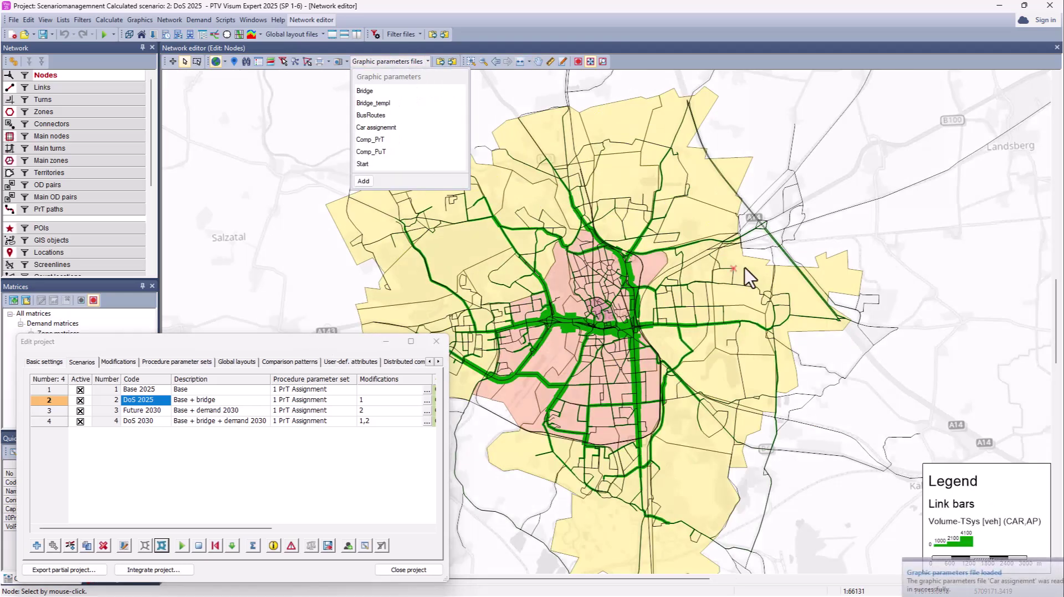
left_click(716, 222)
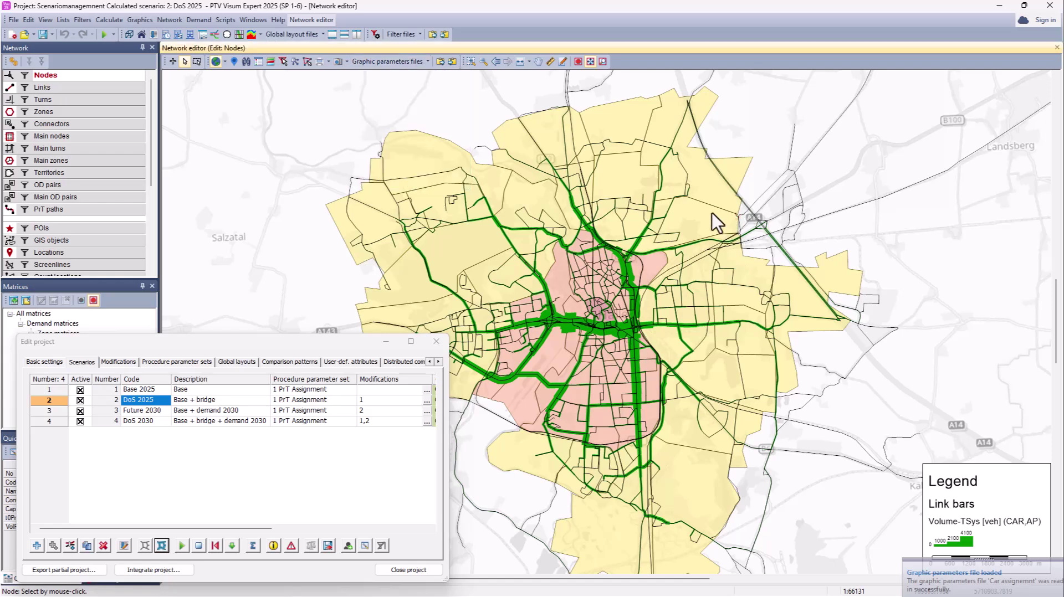
left_click_drag(279, 341, 446, 161)
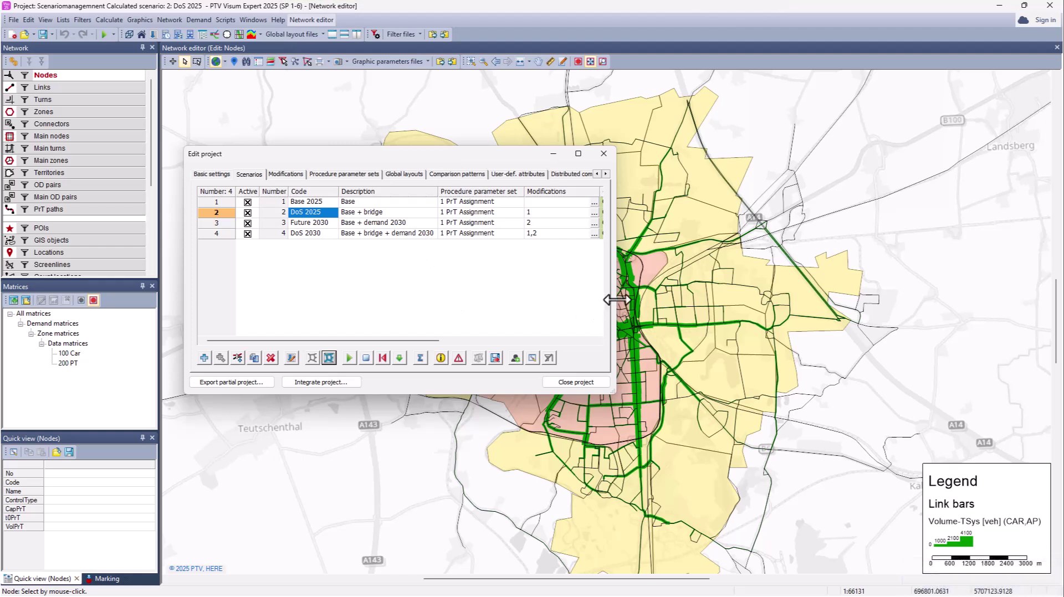
left_click_drag(612, 302, 753, 300)
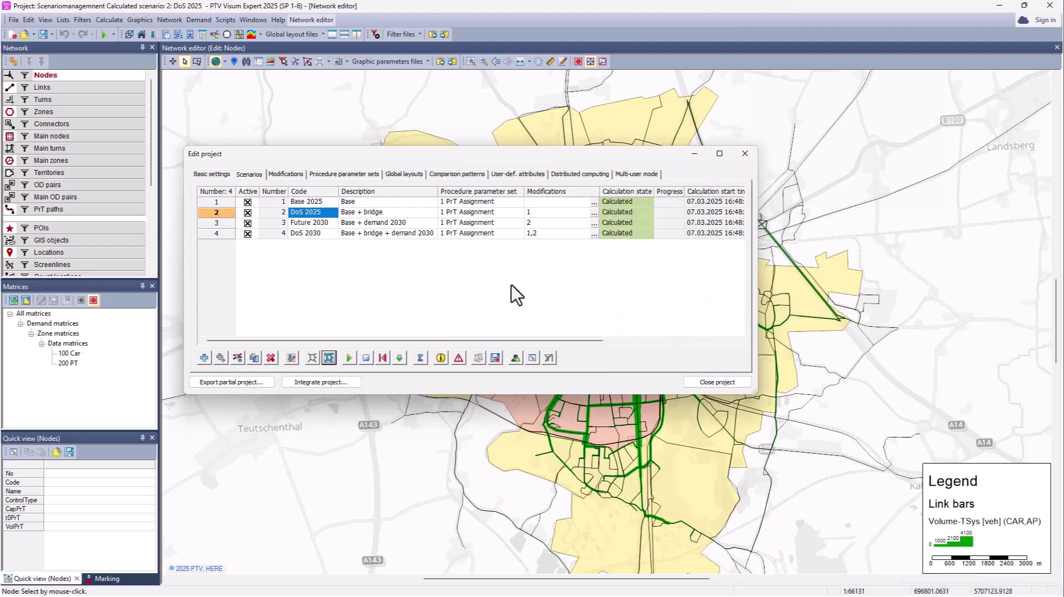